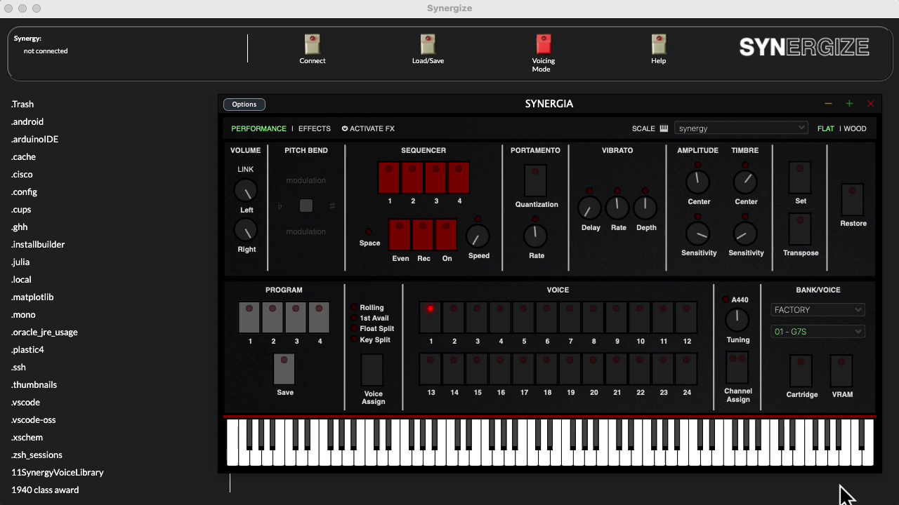
Enable VRAM in Synergia, switch to Synergize and connect it to Synergia (App) (localhost:65212).
left_click(843, 374)
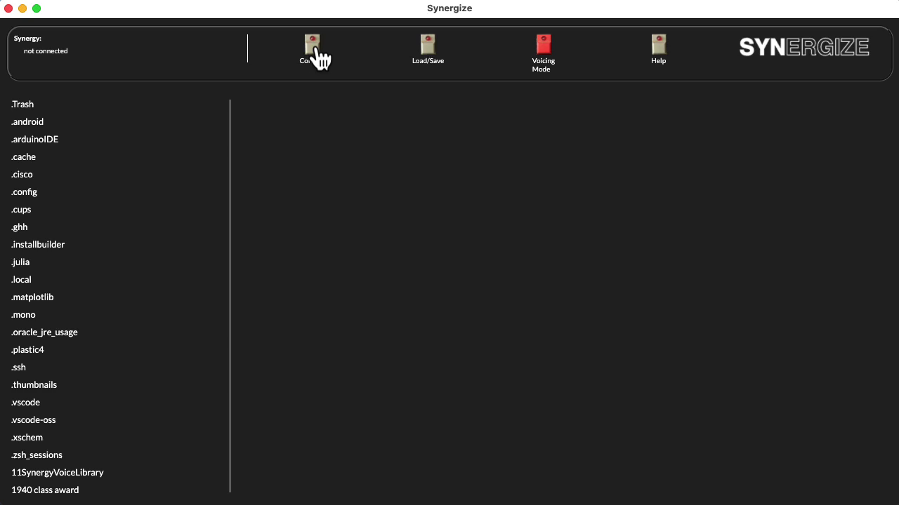
left_click(317, 56)
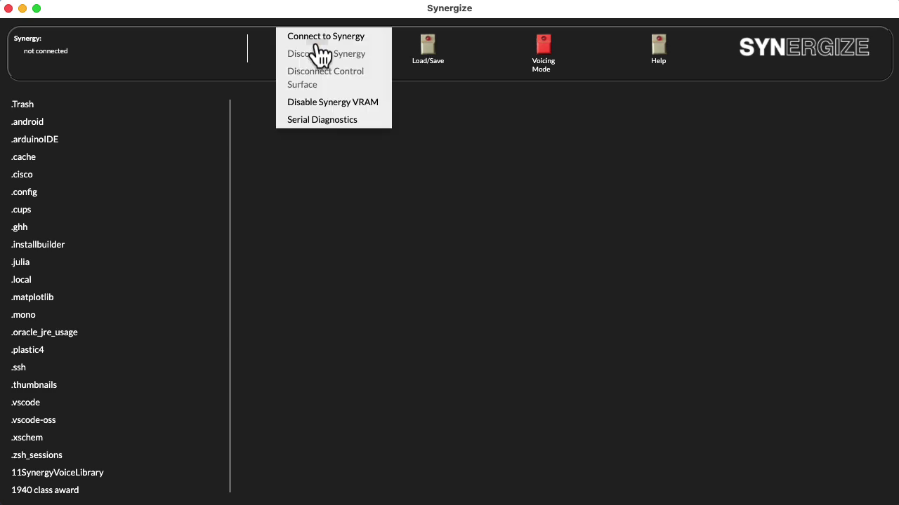
left_click(315, 35)
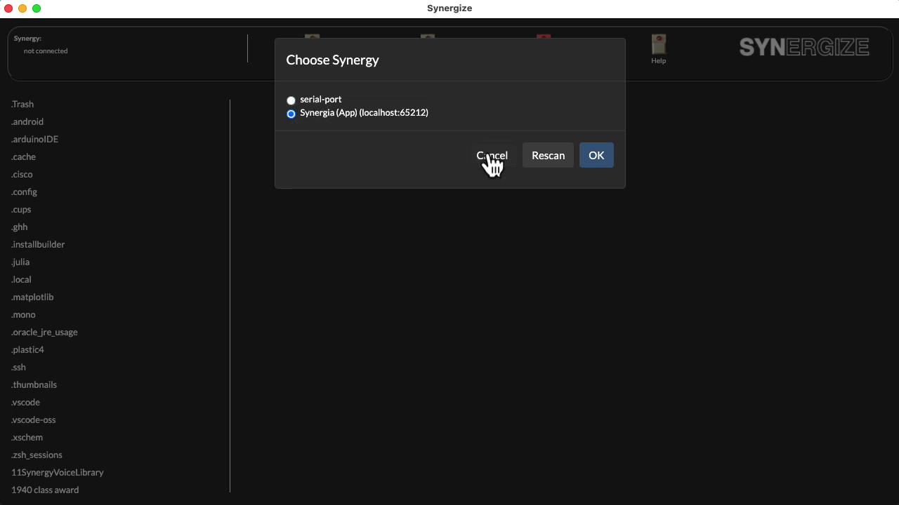
left_click(593, 167)
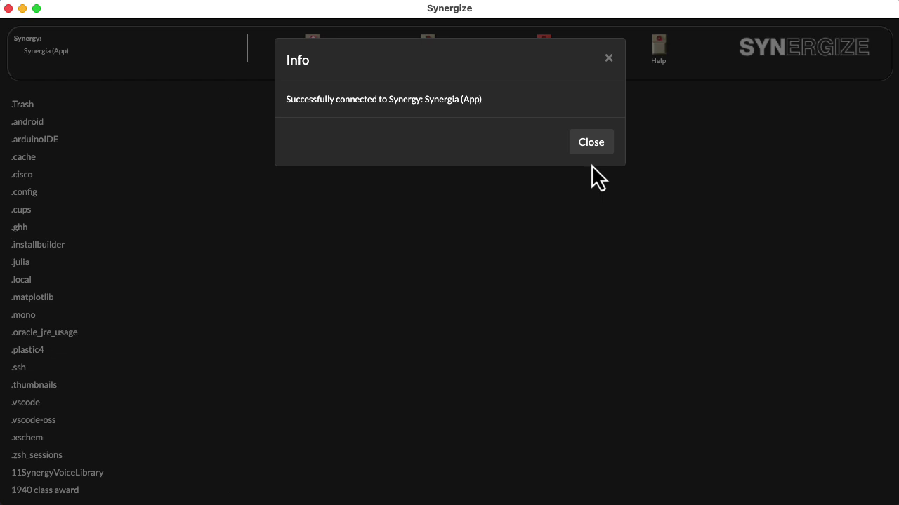
left_click(609, 57)
Turn on voicing mode for the connected Synergy and dismiss its notice.
left_click(546, 56)
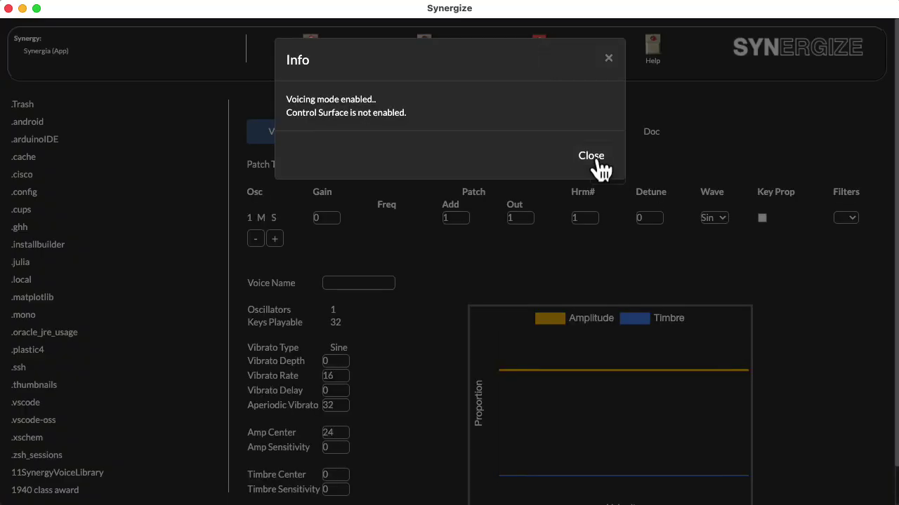
left_click(593, 167)
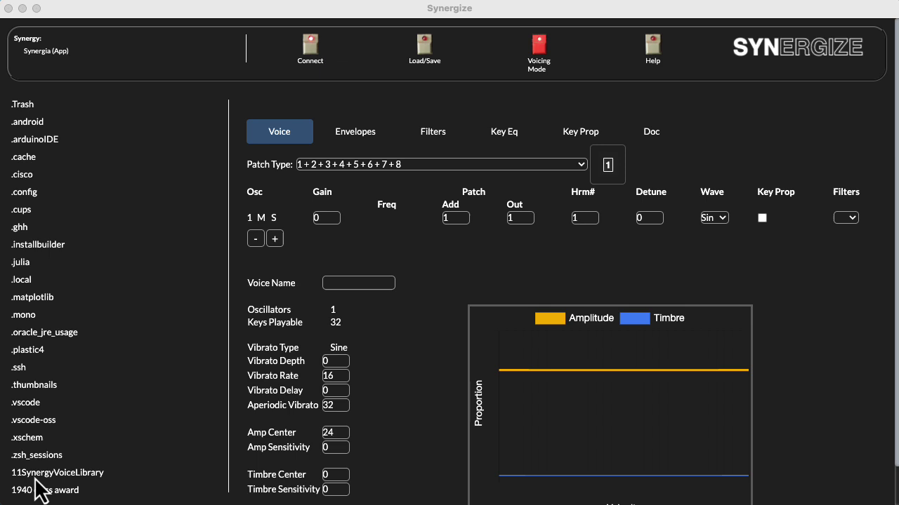
Open the 001 folder inside VOICES of the 11SynergyVoiceLibrary.
left_click(86, 475)
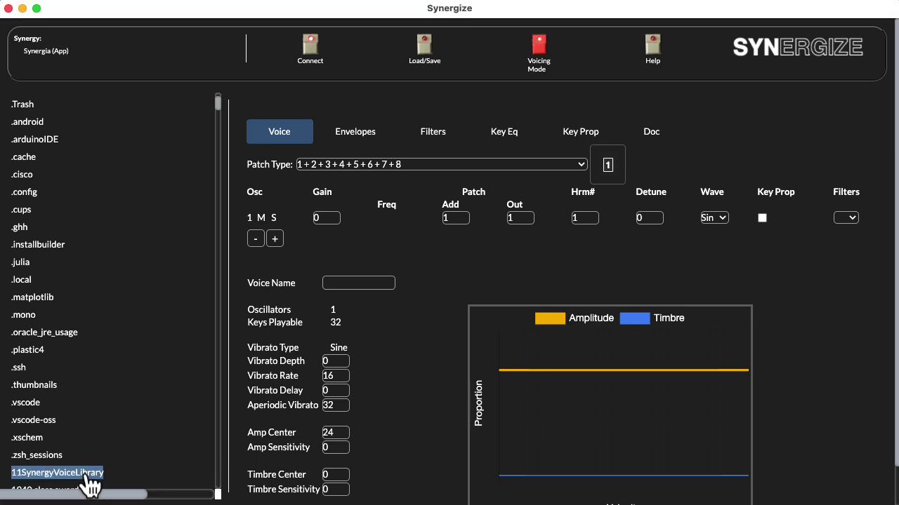
double_click(87, 475)
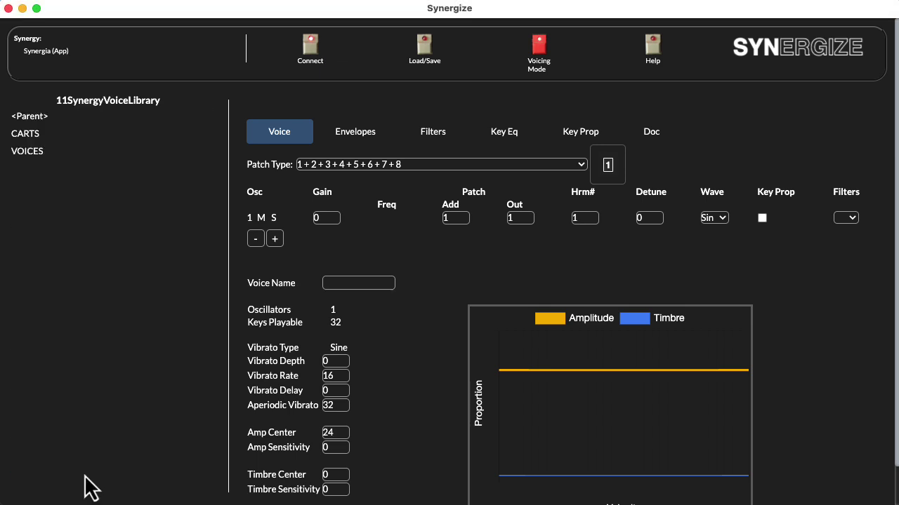
double_click(33, 156)
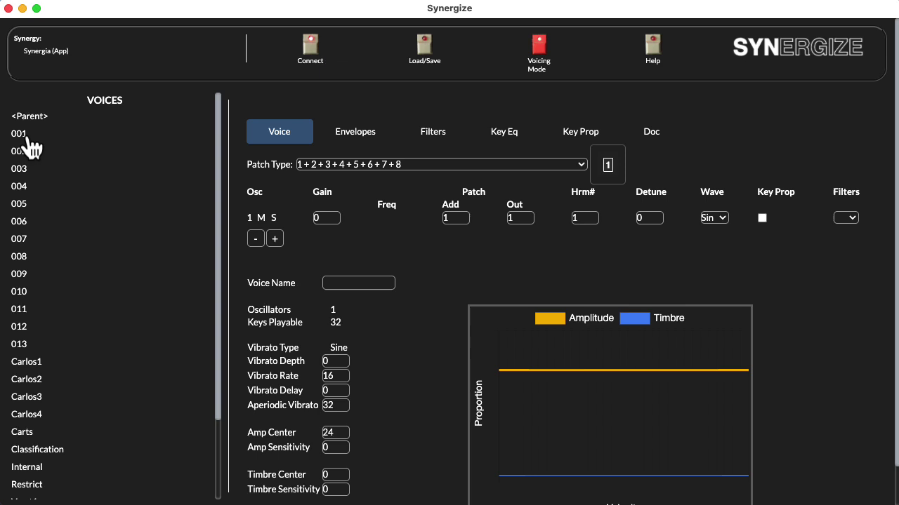
double_click(24, 134)
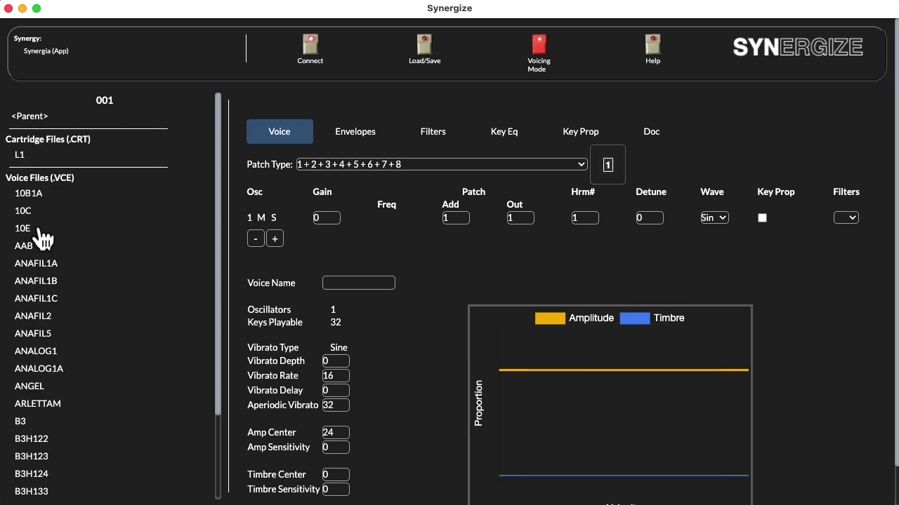
Load voice file 10C and replace it with voice file 10E.
double_click(23, 212)
left_click(594, 143)
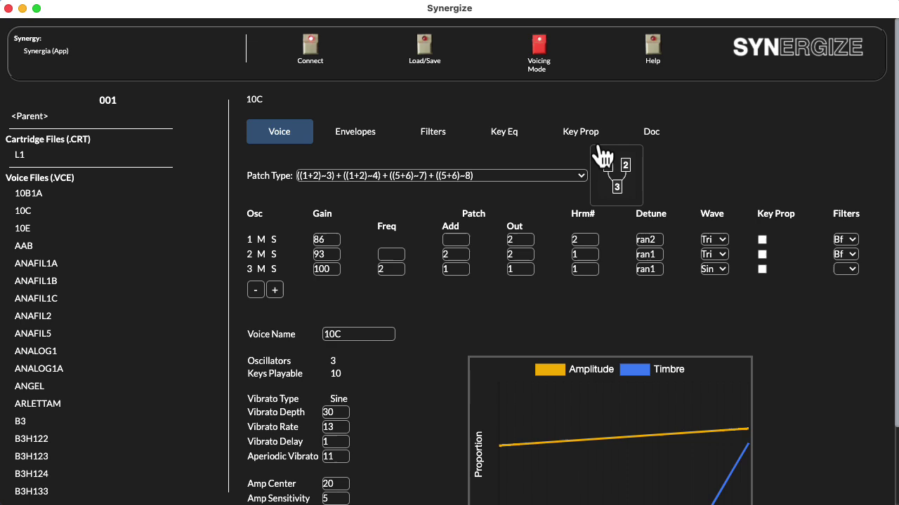
double_click(33, 230)
left_click(594, 143)
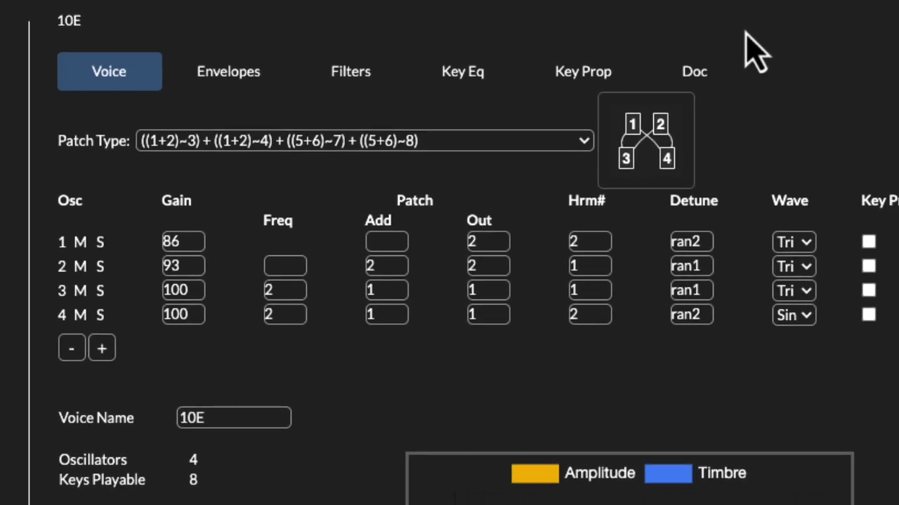
Set voice 10E's patch type to 1 + 2 + 3 + 4 + 5 + 6 + 7 + 8, and after that to (1~2) + (3~4) + (5~6) + (7~8).
left_click(580, 141)
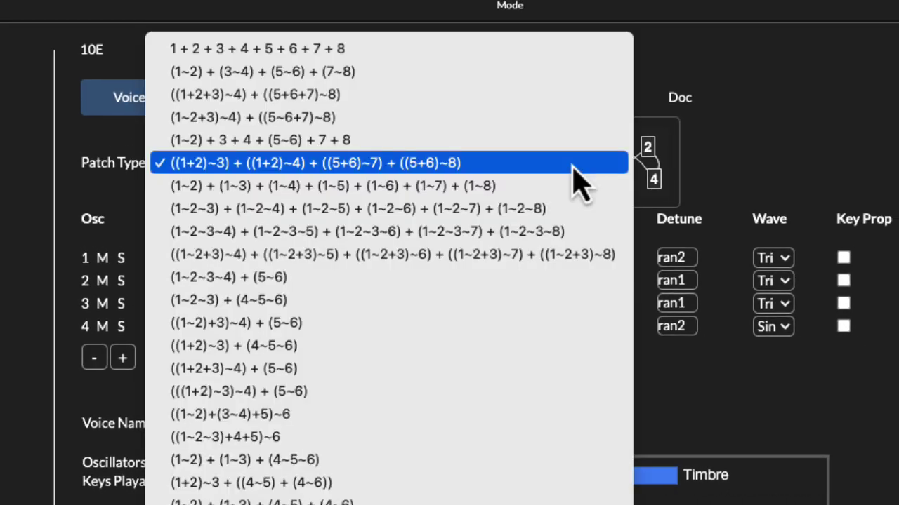
left_click(414, 53)
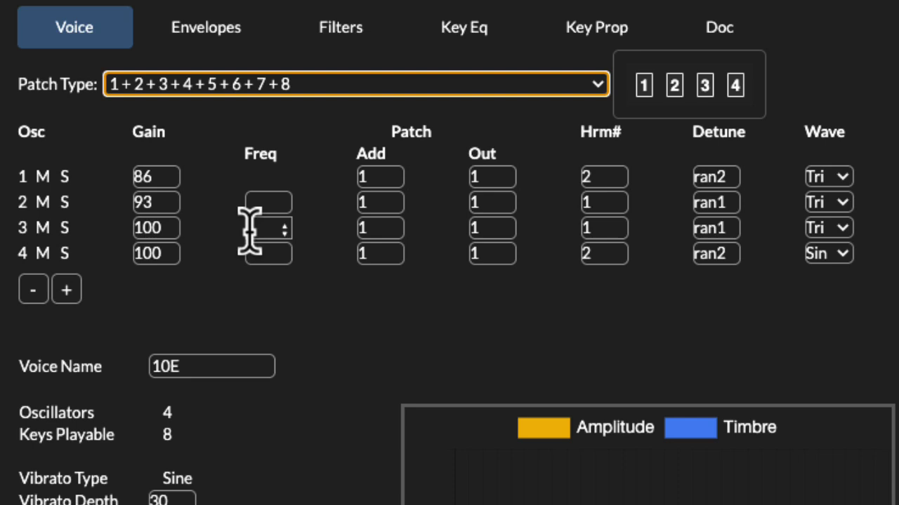
left_click(419, 86)
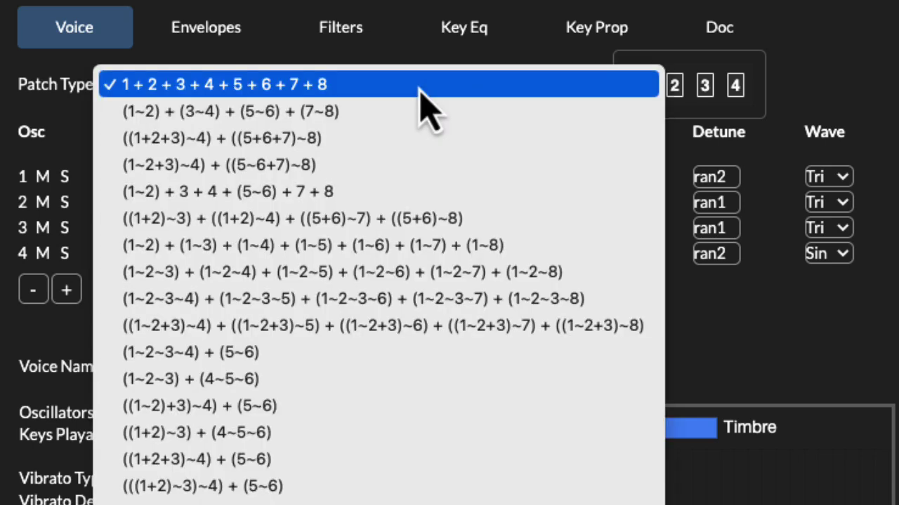
left_click(403, 132)
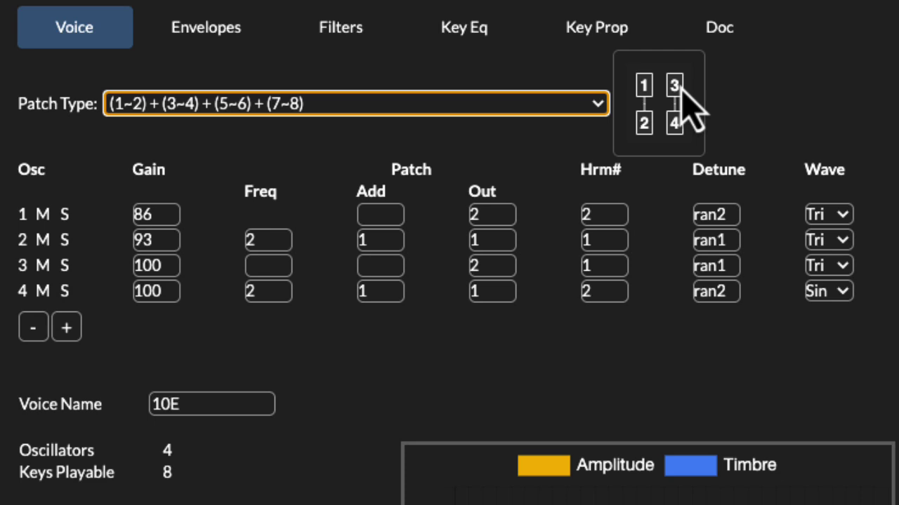
Try patch type ((1+2+3)~4) + ((5+6+7)~8), followed by (1~2) + 3 + 4 + (5~6) + 7 + 8.
left_click(538, 111)
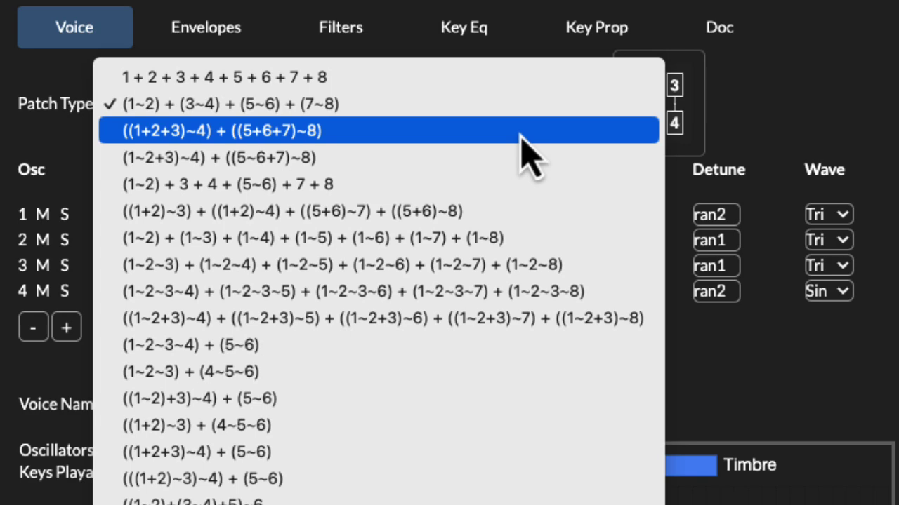
left_click(521, 136)
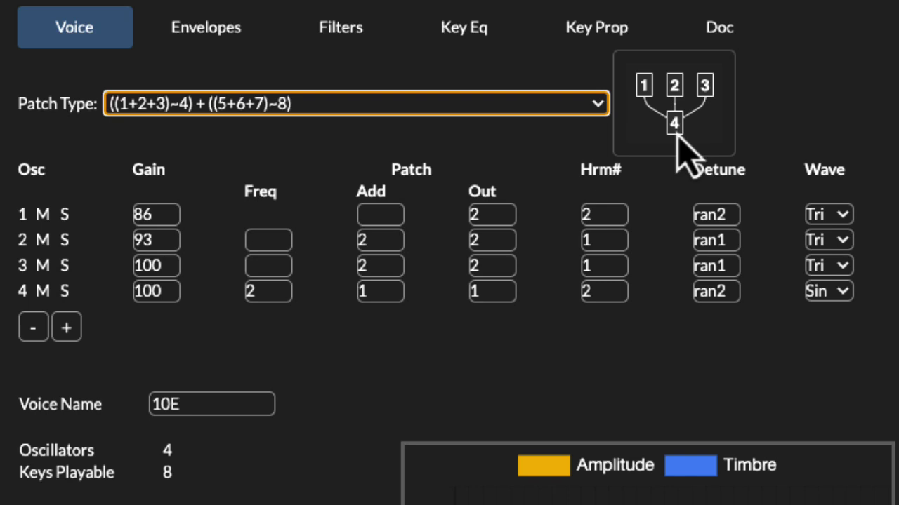
left_click(544, 112)
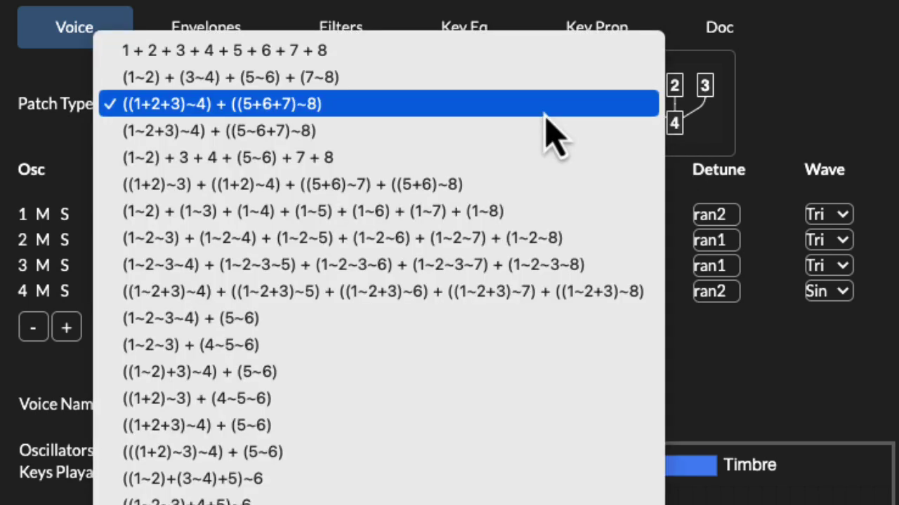
left_click(510, 162)
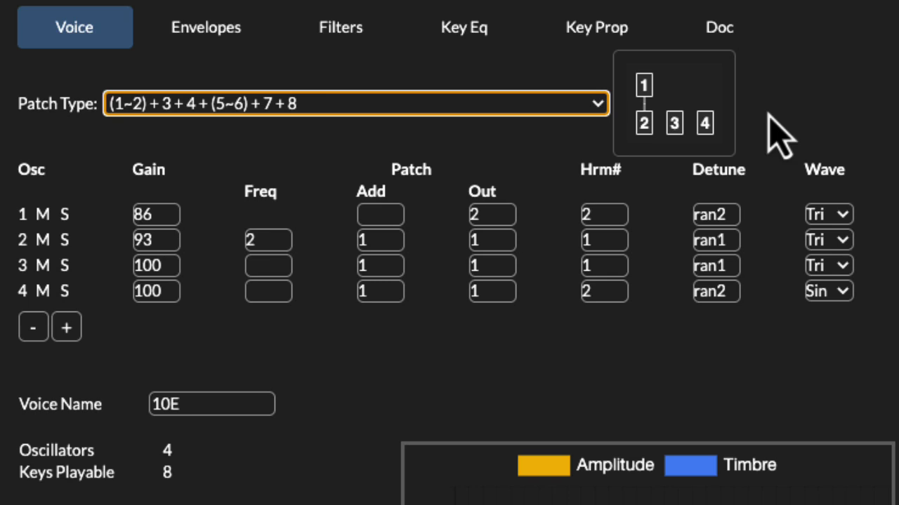
Try the patch type running from (1~2) to (1~8), followed by the one running from (1~2~3) to (1~2~8).
left_click(577, 113)
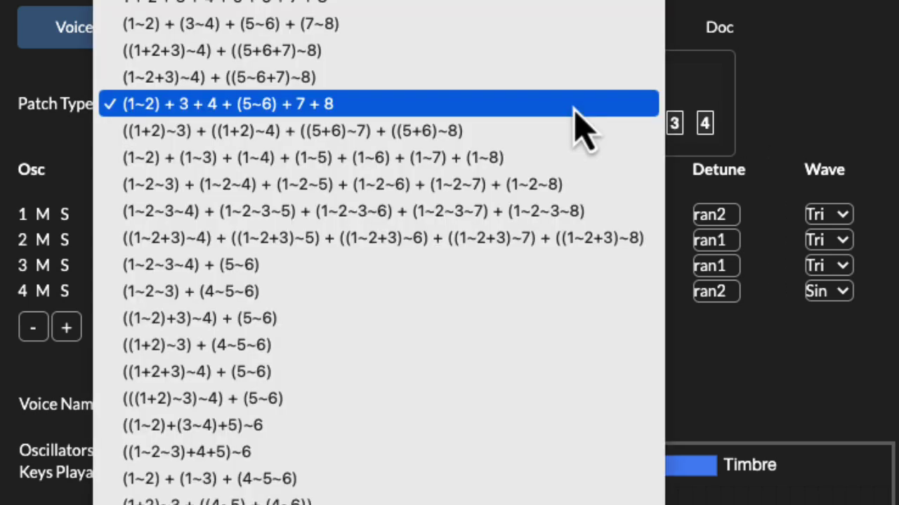
left_click(546, 158)
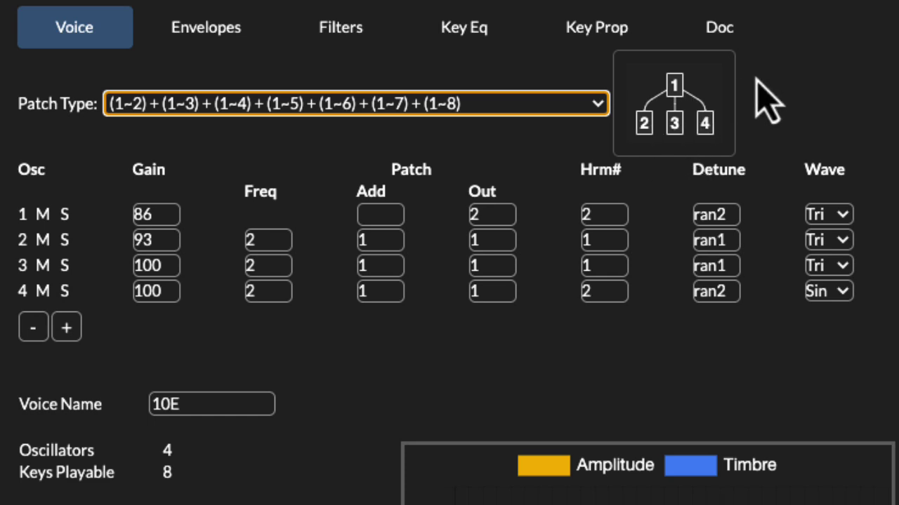
left_click(577, 110)
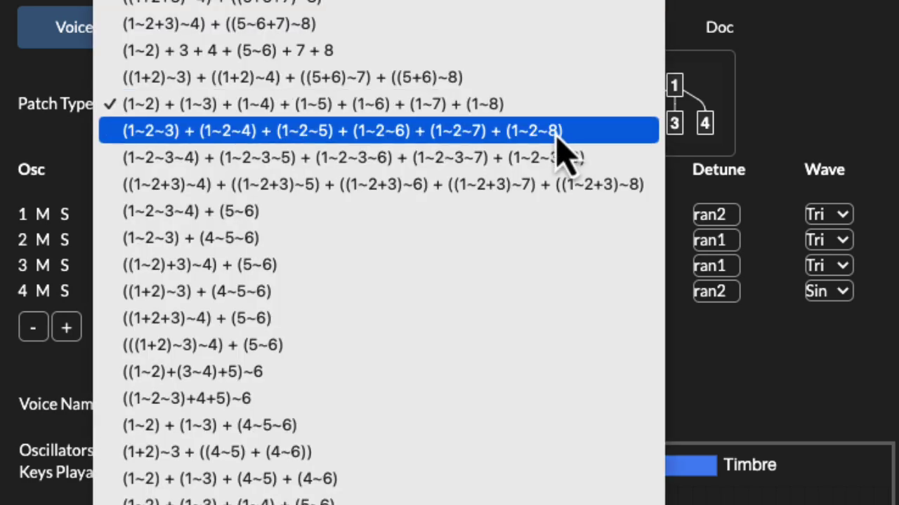
left_click(559, 132)
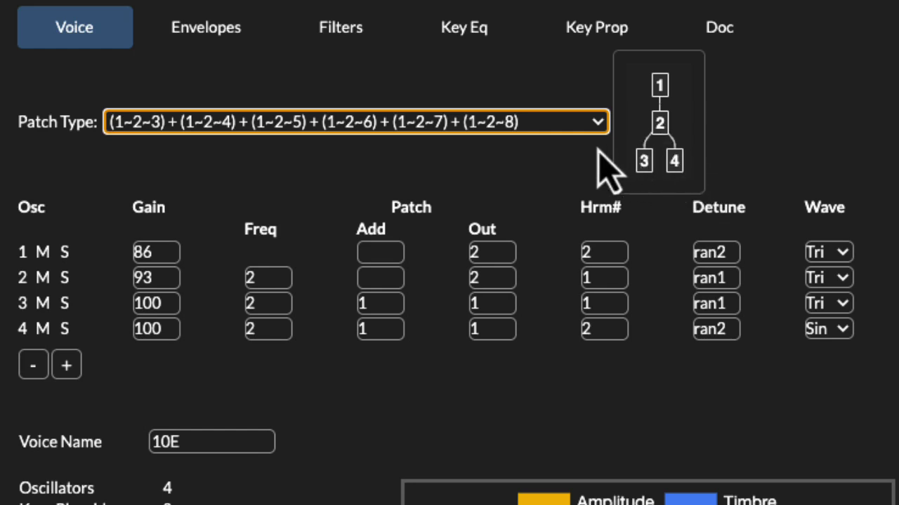
Set the patch type to (1~2~3~4) + (1~2~3~5) + (1~2~3~6) + (1~2~3~7) + (1~2~3~8).
left_click(578, 126)
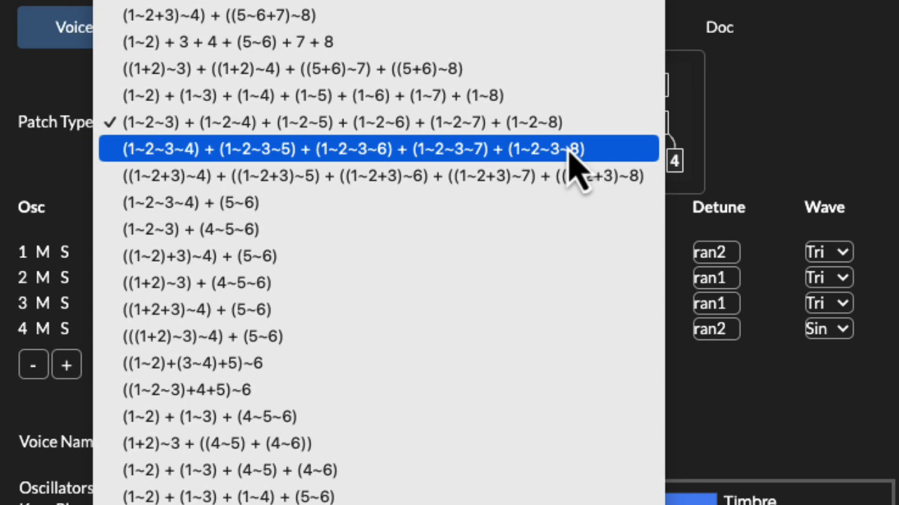
left_click(572, 148)
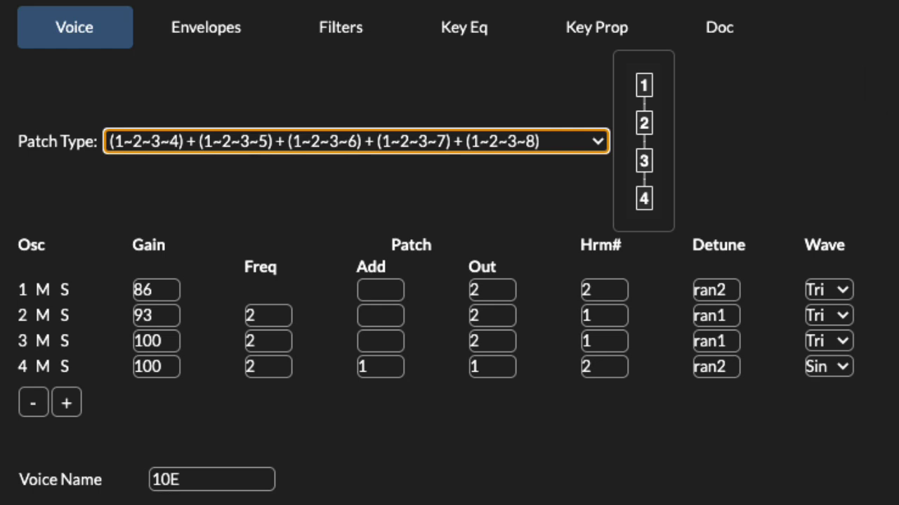
Set the patch type to (1~2) + (3~4) + (5~6) + (7~8) and add oscillators 5 to 8 to the voice.
left_click(562, 144)
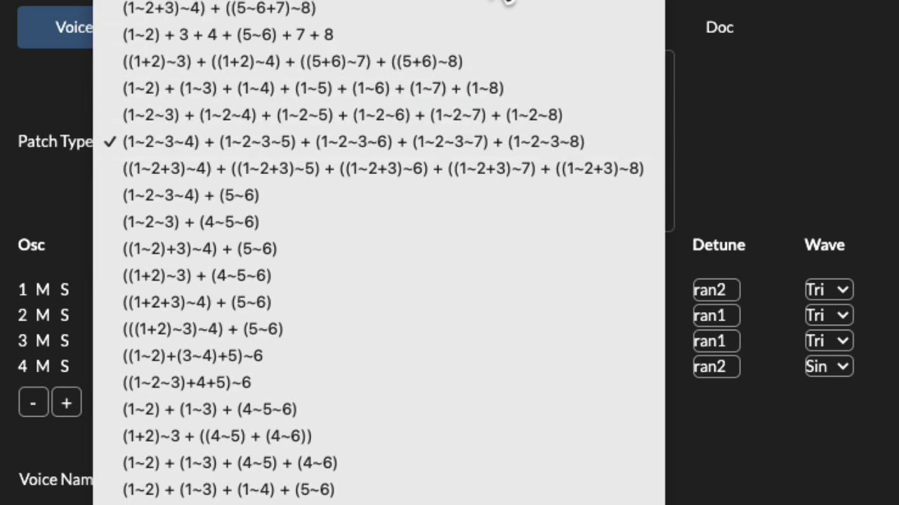
left_click(507, 4)
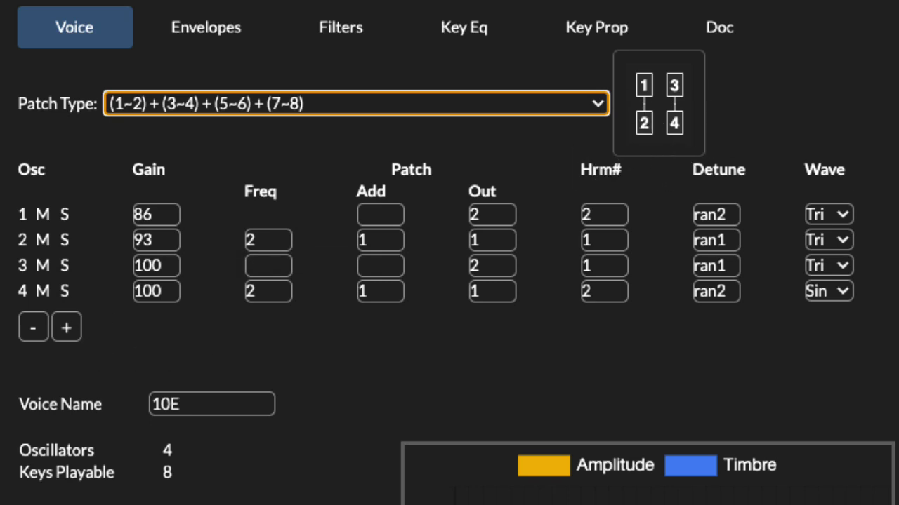
left_click(66, 329)
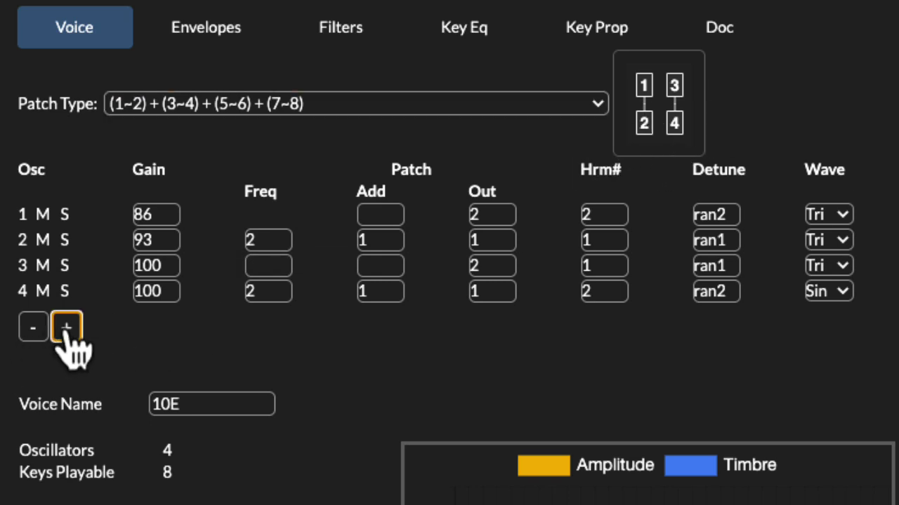
left_click(67, 328)
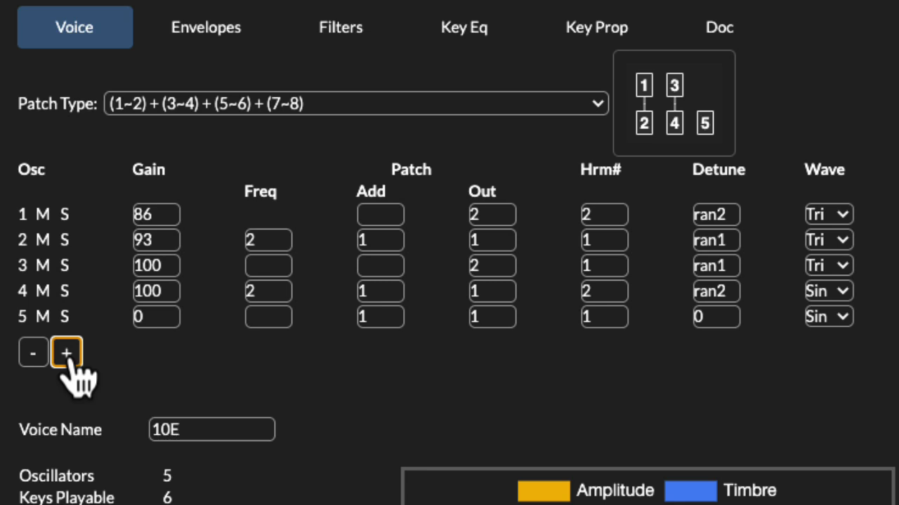
left_click(66, 354)
left_click(67, 379)
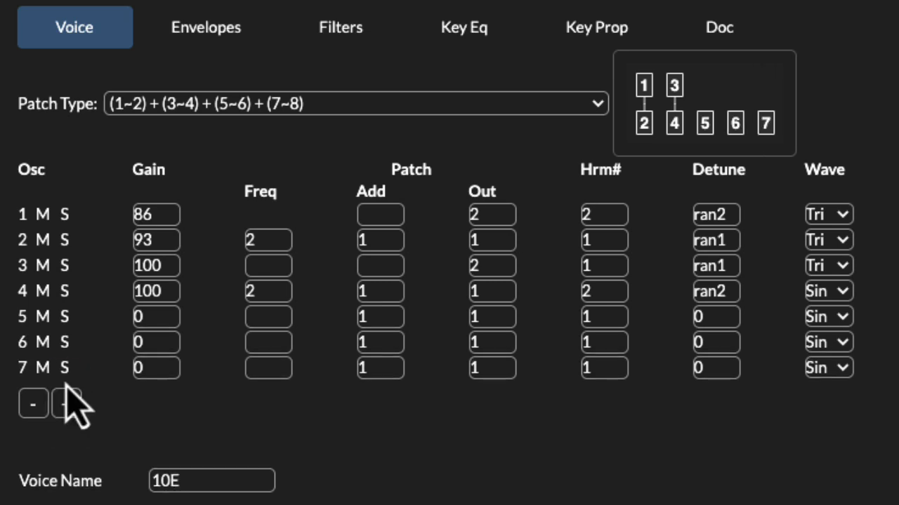
left_click(67, 404)
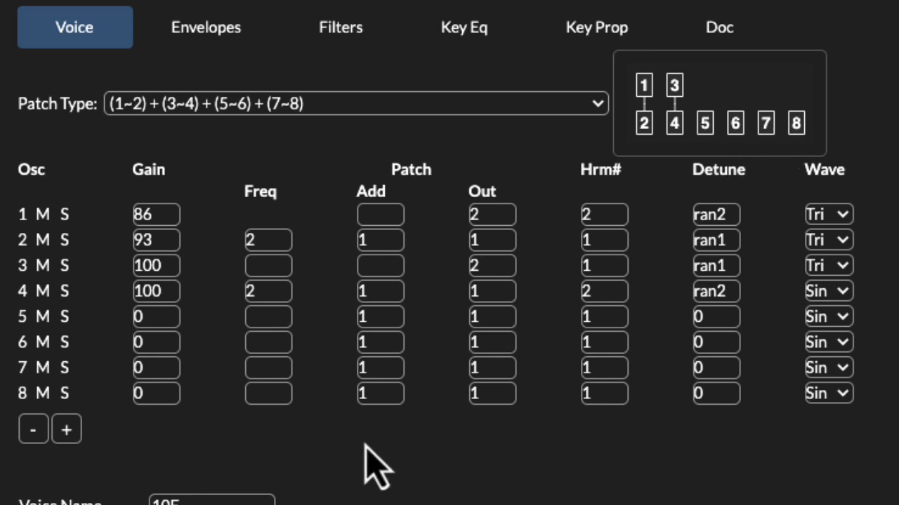
Switch the patch type to ((1+2+3)~4) + ((5+6+7)~8) and back to (1~2) + (3~4) + (5~6) + (7~8).
left_click(395, 111)
left_click(387, 151)
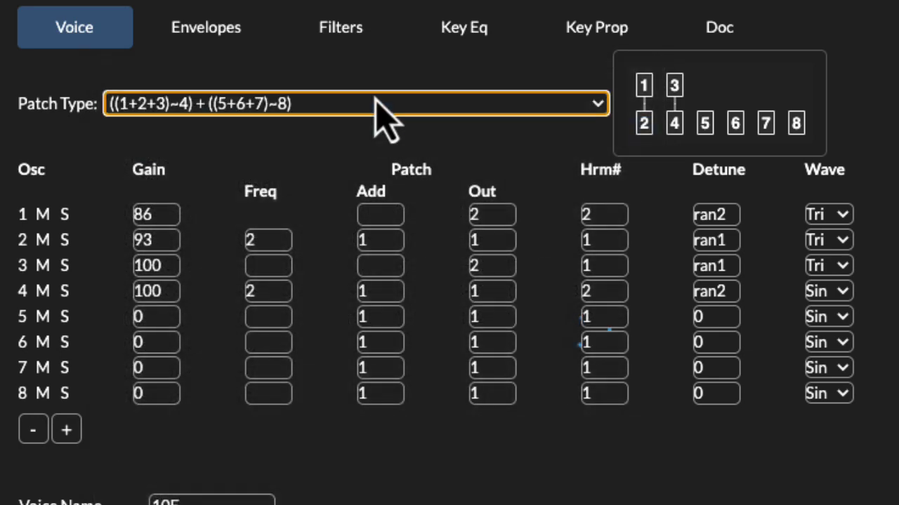
left_click(374, 102)
left_click(372, 76)
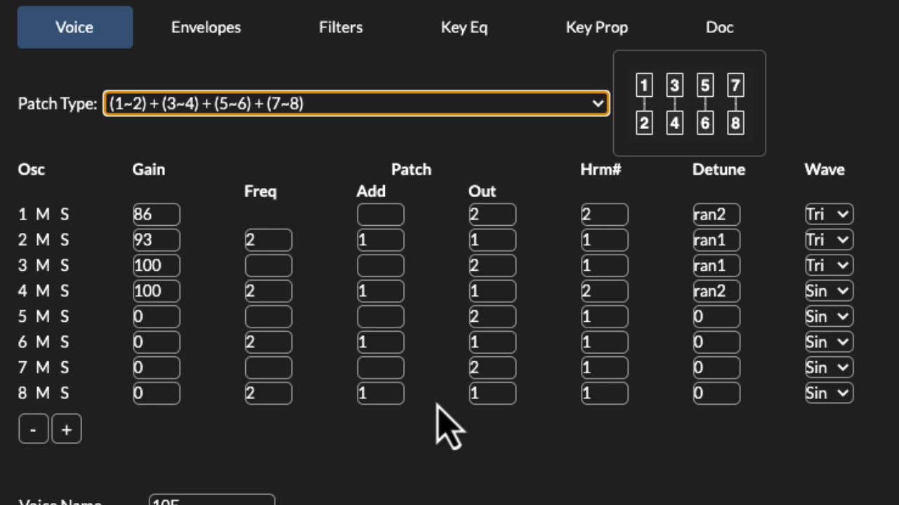
Set the eight-oscillator voice's patch type to ((1+2+3)~4) + ((5+6+7)~8).
left_click(433, 109)
left_click(427, 135)
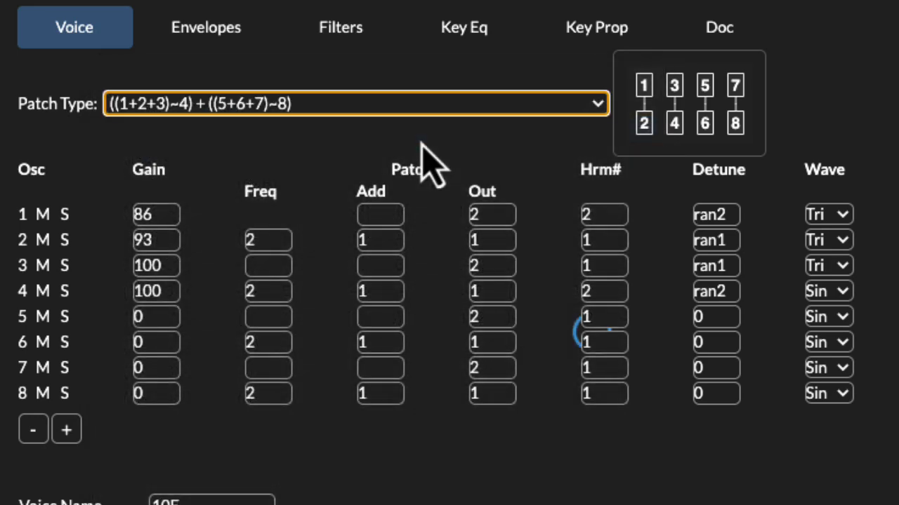
Set the patch type to (1~2+3)~4) + ((5~6+7)~8) and clear the patch Freq values of oscillators 6 and 8.
left_click(416, 114)
left_click(413, 130)
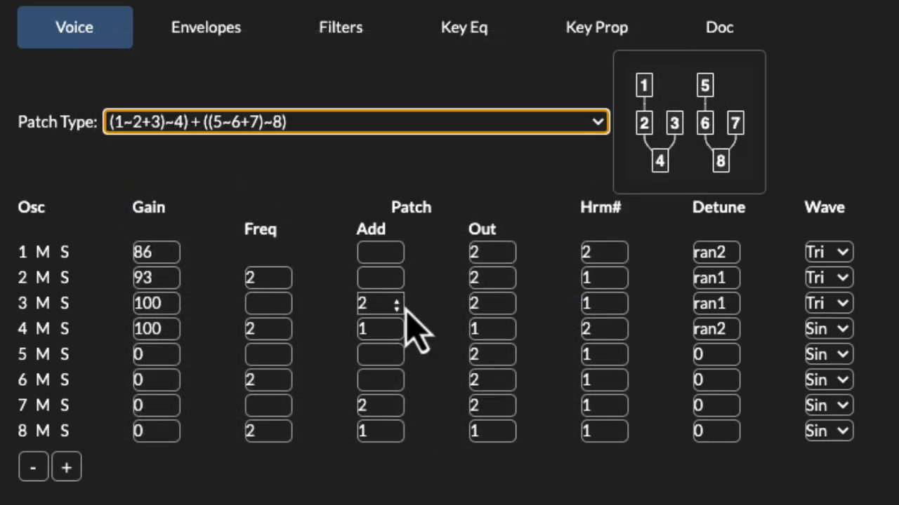
left_click_drag(272, 329, 238, 348)
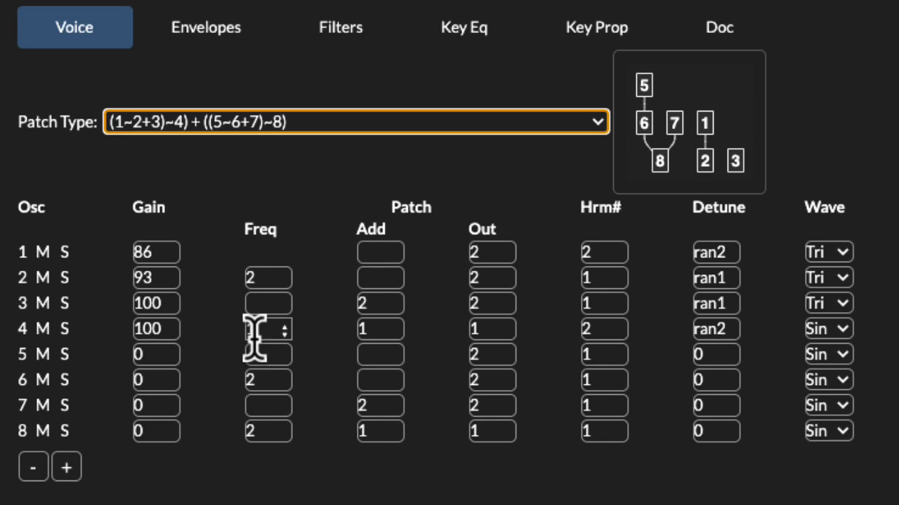
left_click(250, 279)
type("2")
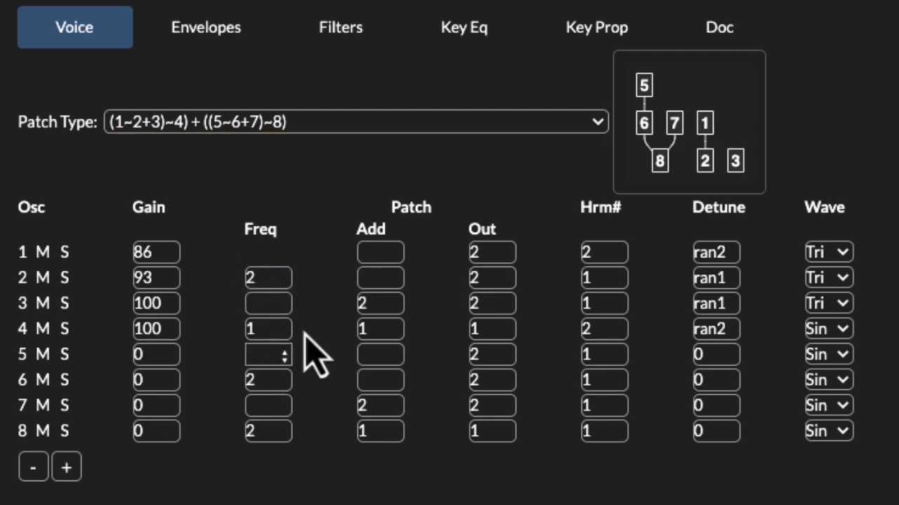
left_click(274, 380)
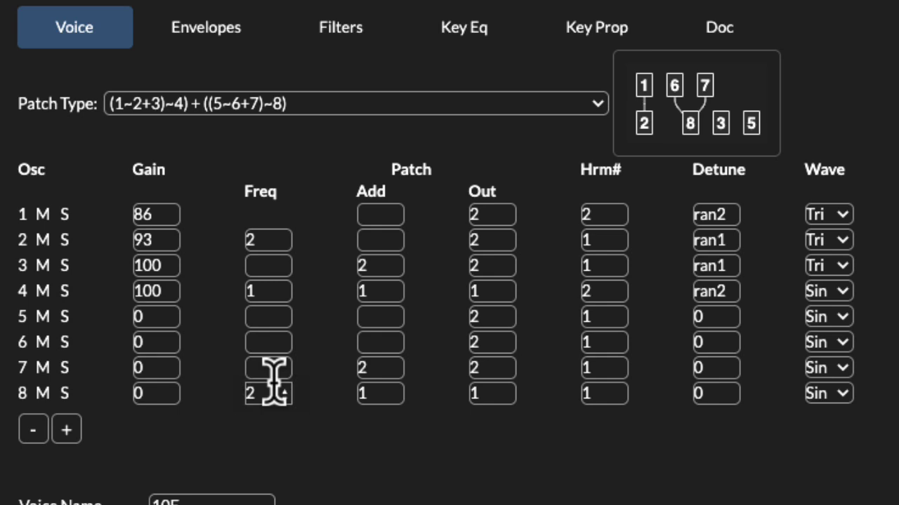
left_click(276, 396)
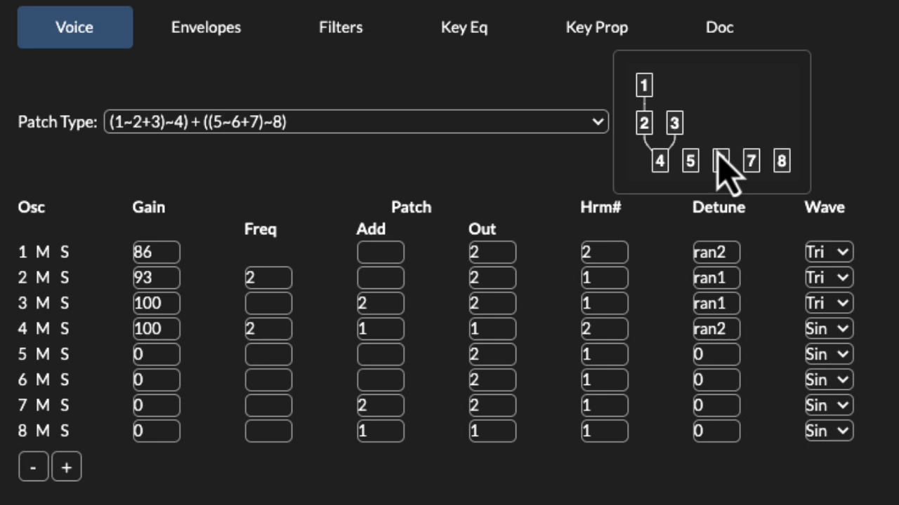
Set the patch type to ((1+2+3)~4) + ((5+6+7)~8) and remove oscillators 8 to 5 from the voice.
left_click(364, 125)
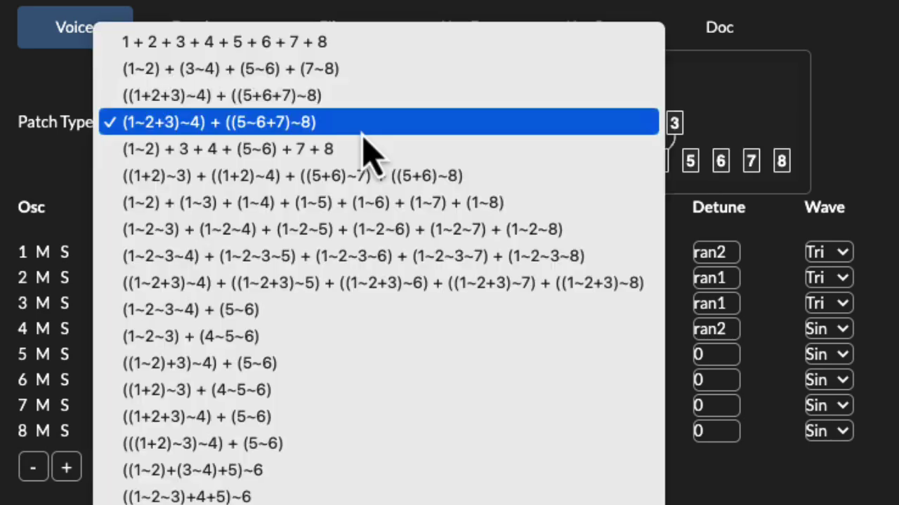
left_click(358, 102)
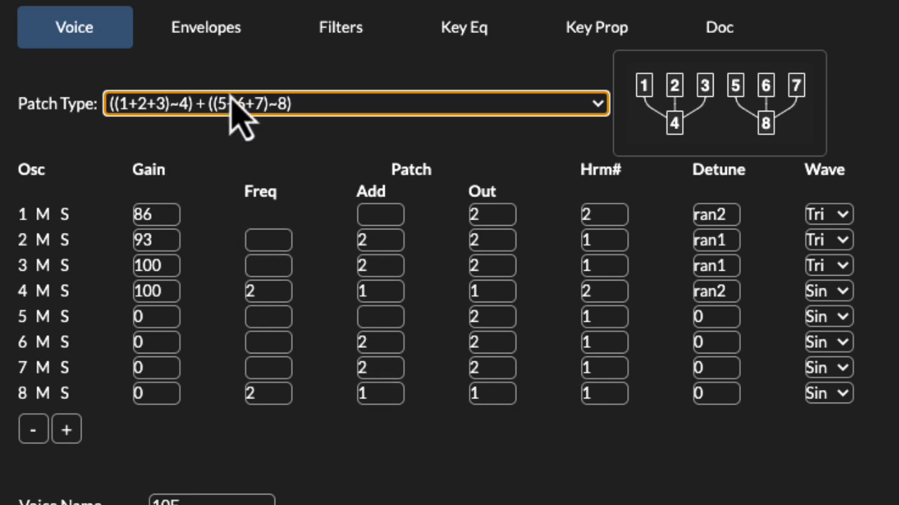
left_click(35, 429)
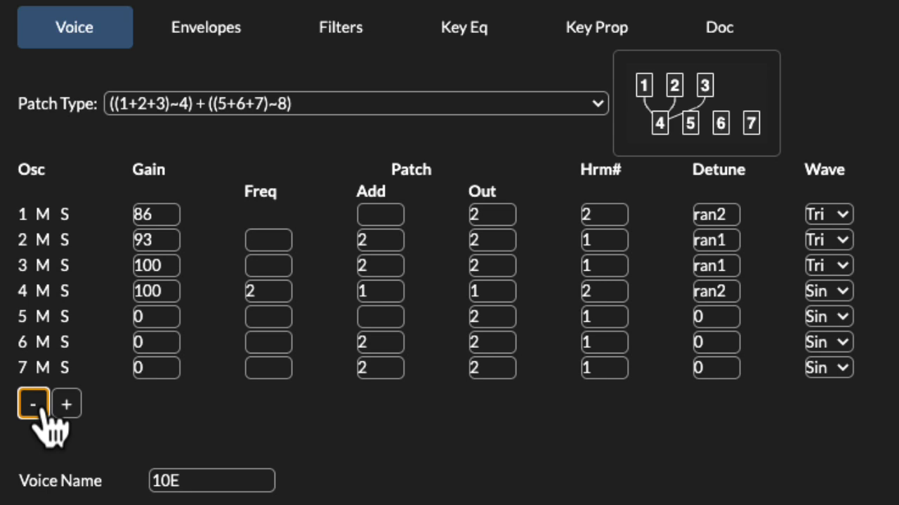
left_click(41, 411)
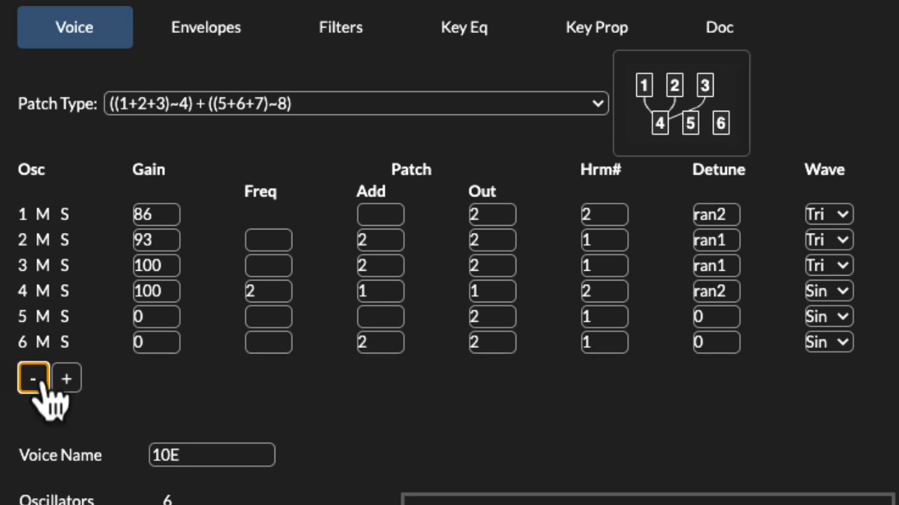
left_click(36, 382)
left_click(33, 352)
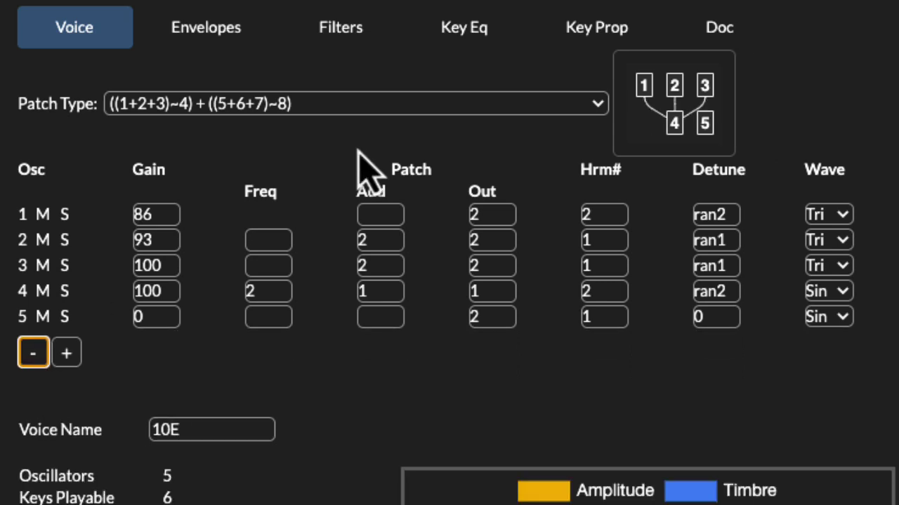
Set the patch type to 1 + 2 + 3 + 4 + 5 + 6 + 7 + 8 and re-enter 1 for oscillator 1's patch Out and Add.
left_click(373, 112)
left_click(374, 51)
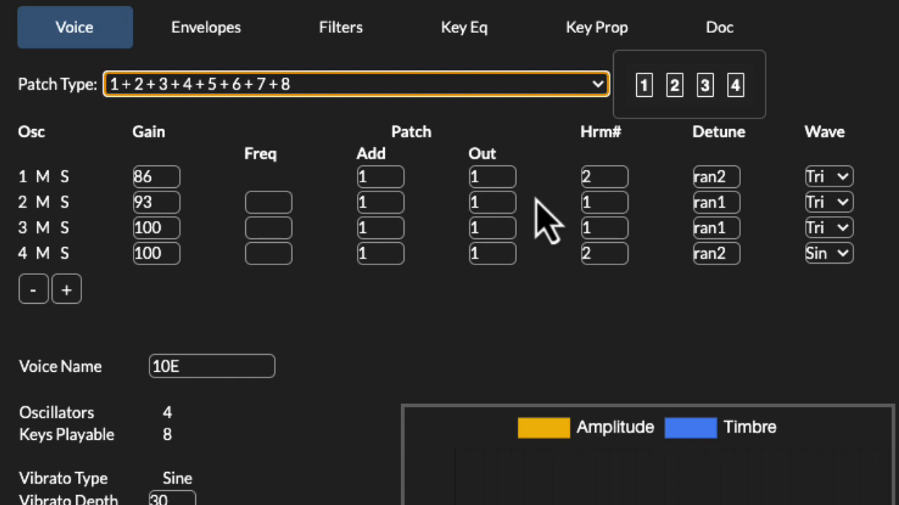
left_click(511, 176)
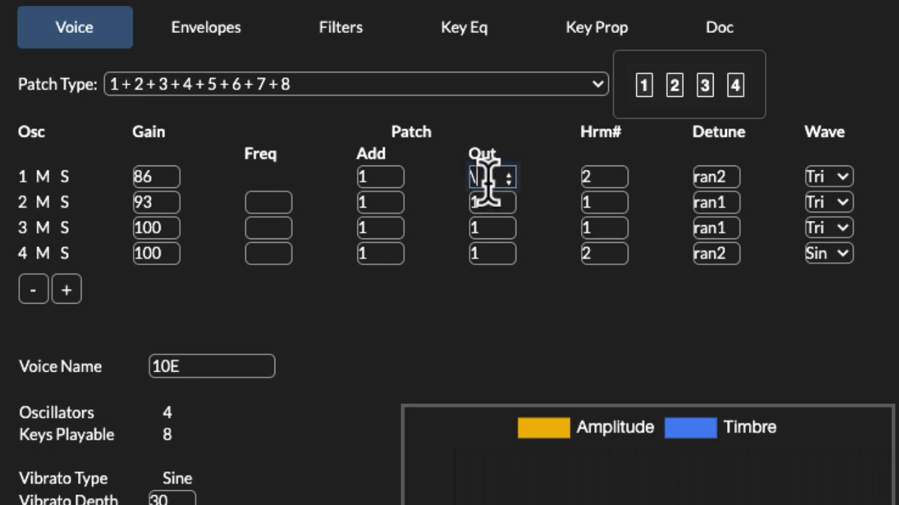
type("1")
left_click(551, 225)
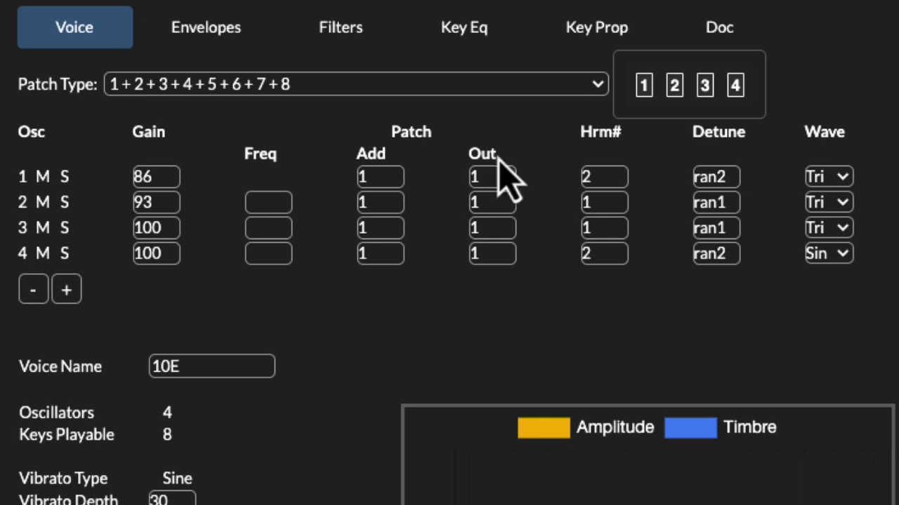
left_click(385, 177)
key("BackSpace")
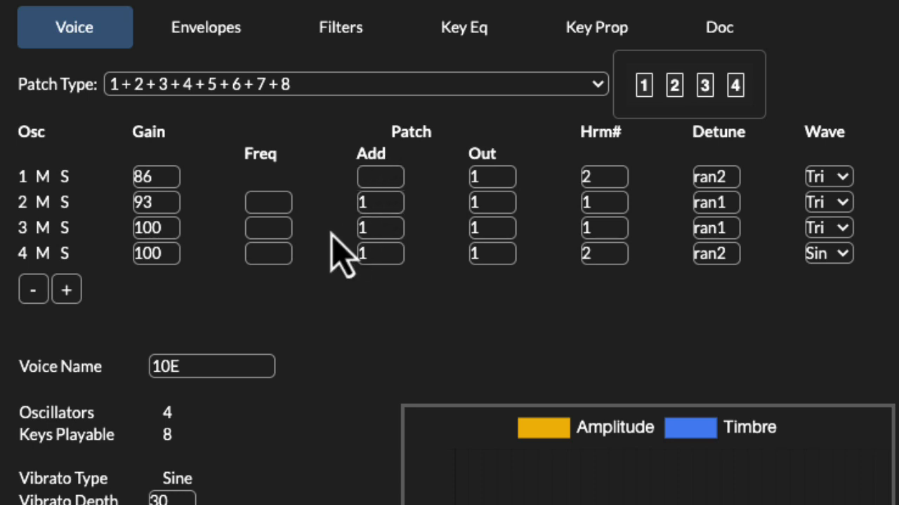
left_click(373, 176)
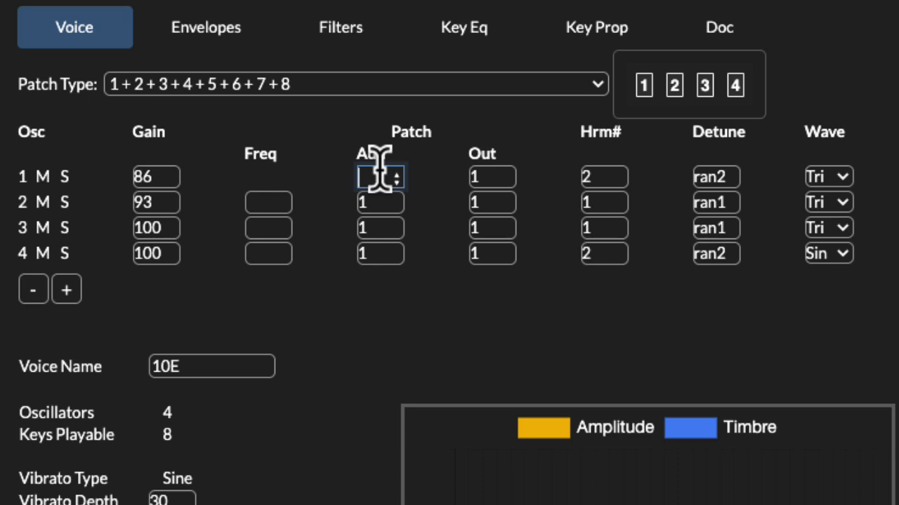
type("1")
Set the four-oscillator voice's patch type to (1~2) + (3~4) + (5~6) + (7~8).
left_click(598, 86)
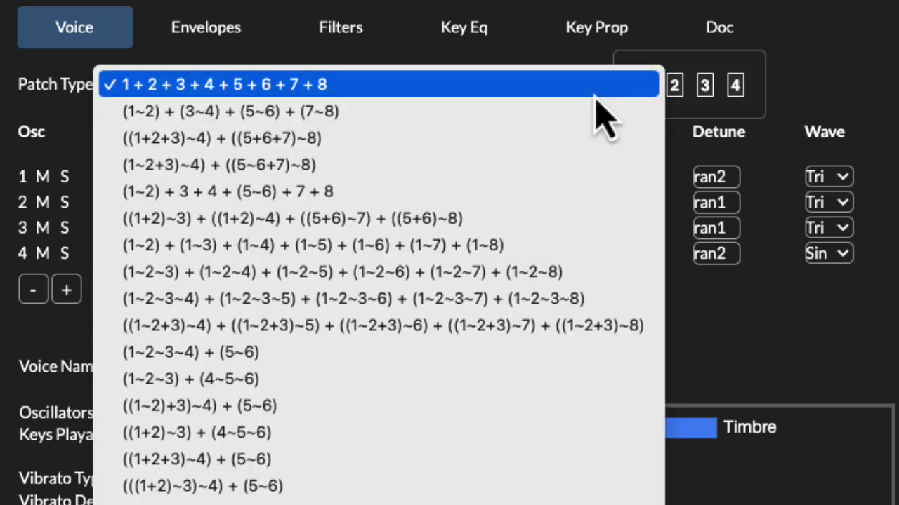
left_click(574, 110)
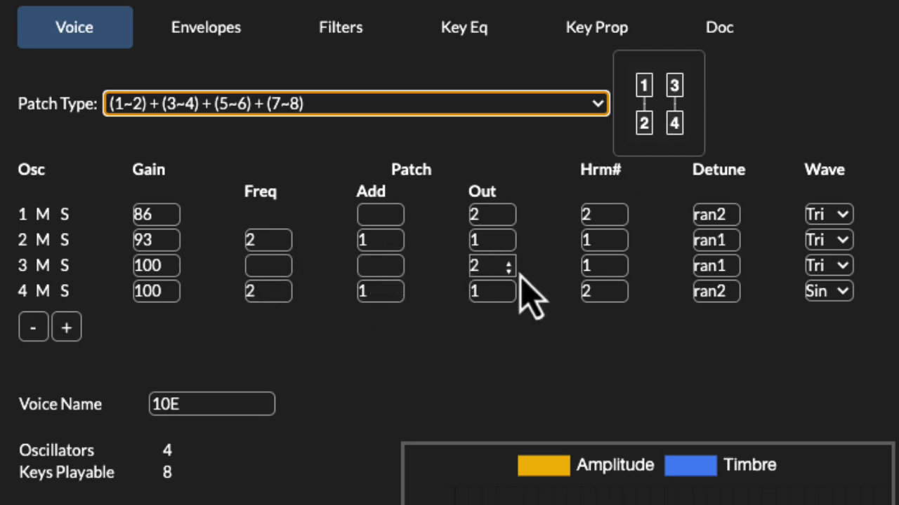
left_click(488, 266)
type("2")
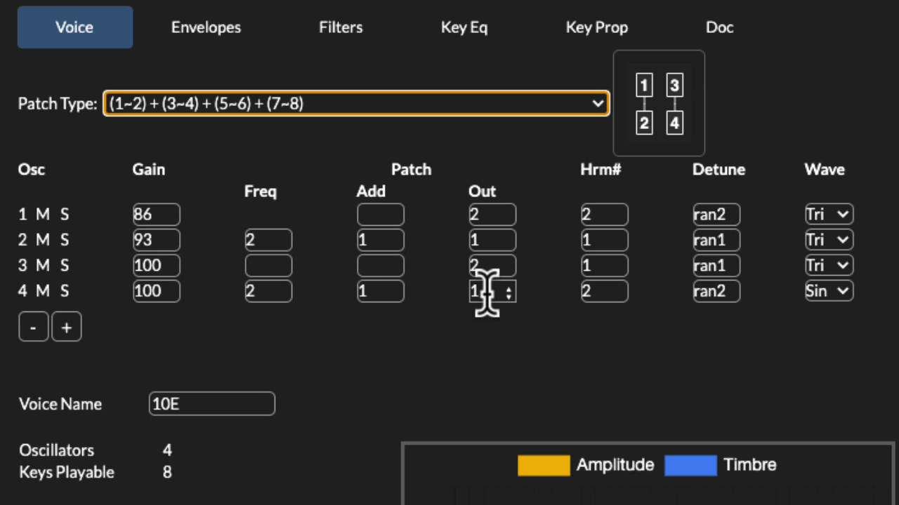
Switch the patch type to ((1+2+3)~4) + ((5+6+7)~8) and on to (1~2~3~4) + (5~6).
left_click(429, 105)
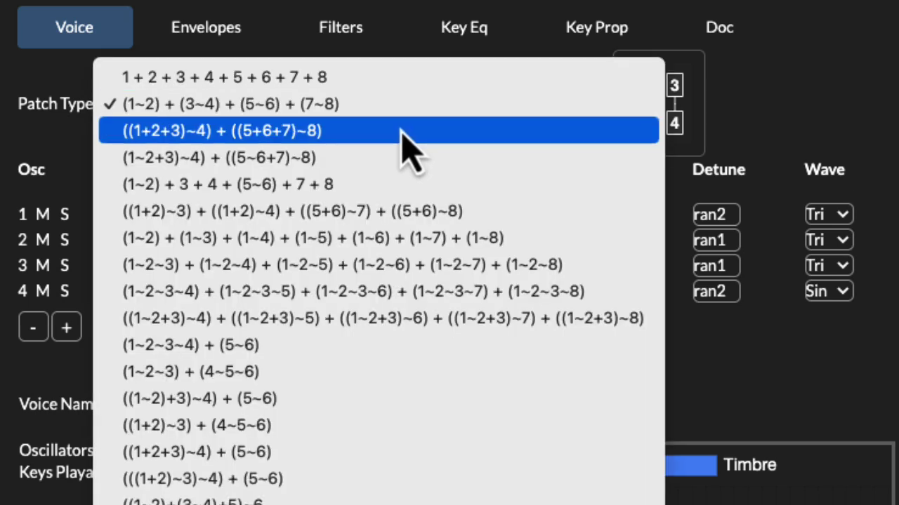
left_click(400, 130)
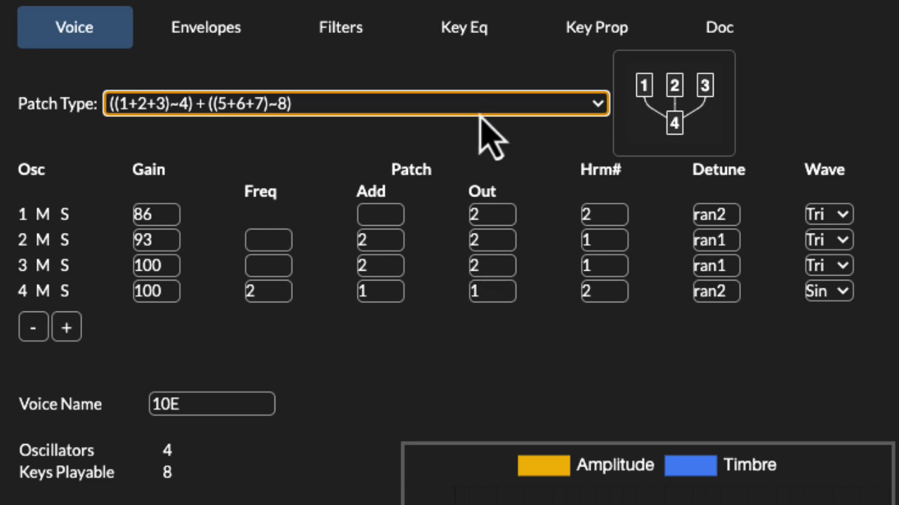
left_click(601, 111)
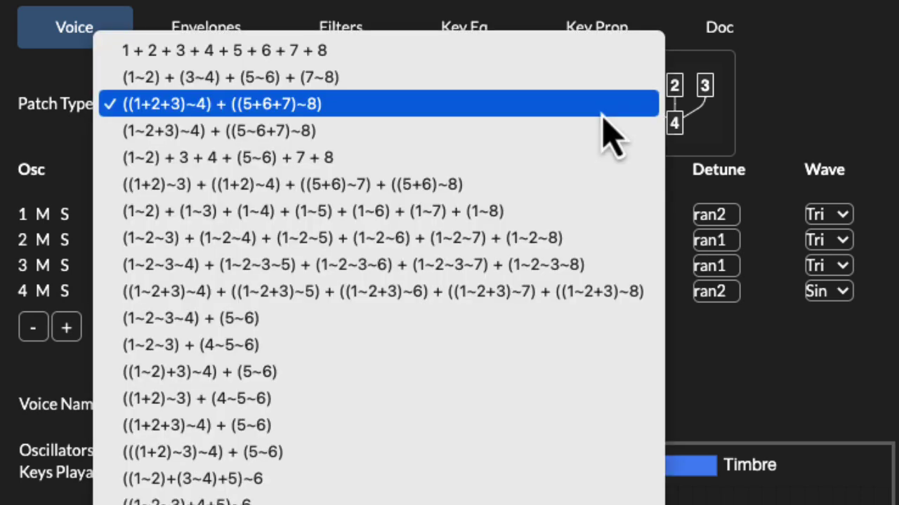
left_click(464, 337)
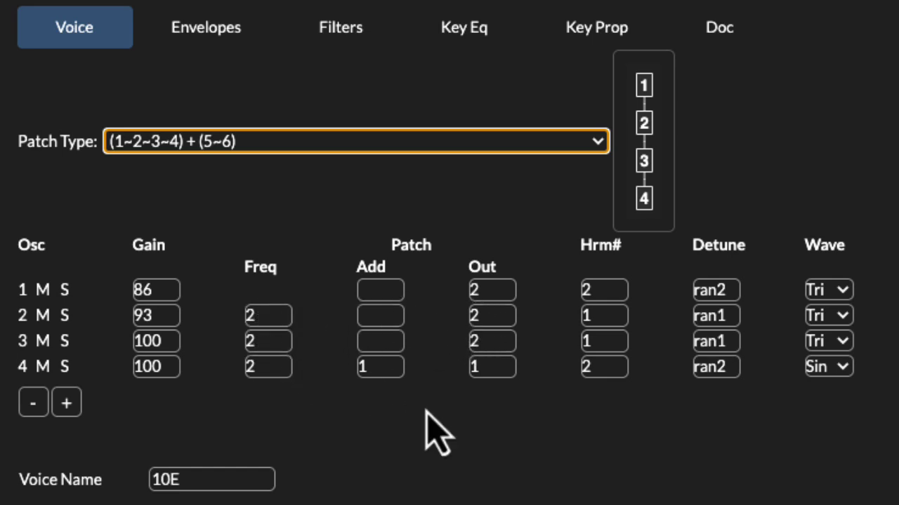
Switch the patch type to (1~2) + 3 + 4 + (5~6) + 7 + 8 and on to ((1+2)~3) + ((1+2)~4) + ((5+6)~7) + ((5+6)~8).
key("Down")
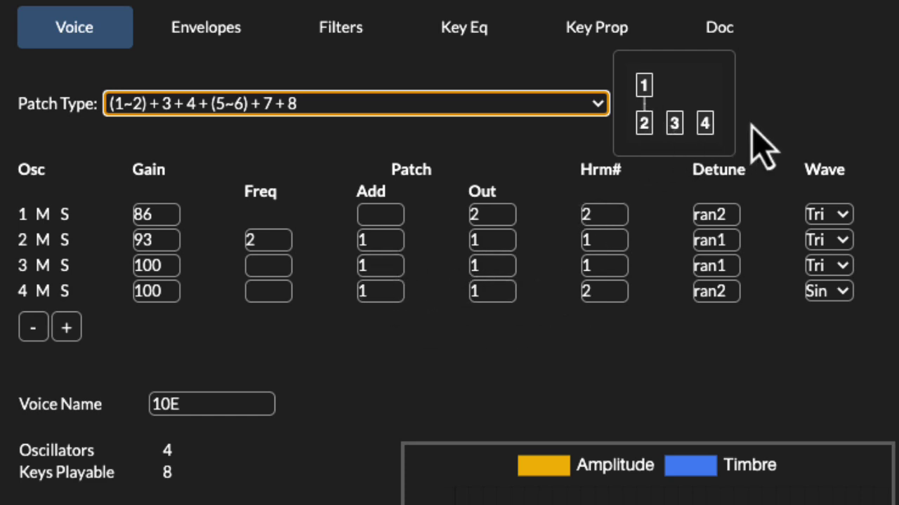
left_click(598, 108)
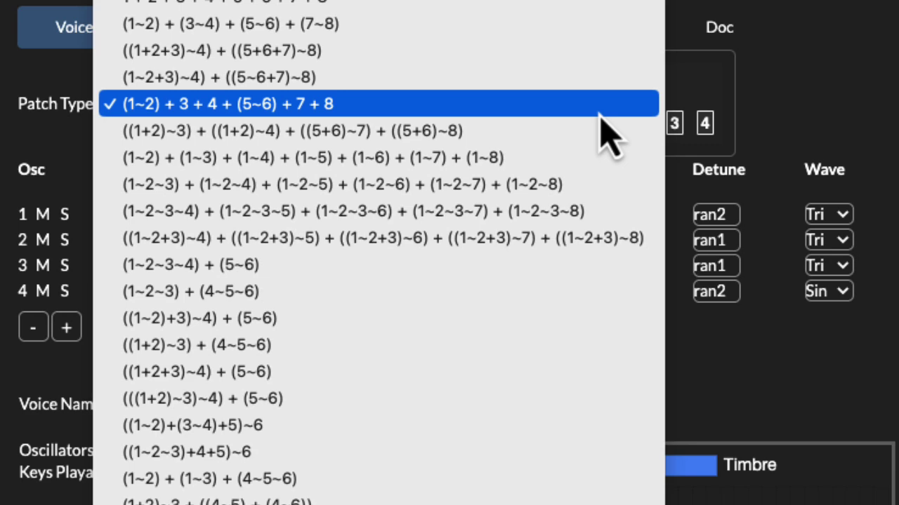
left_click(562, 141)
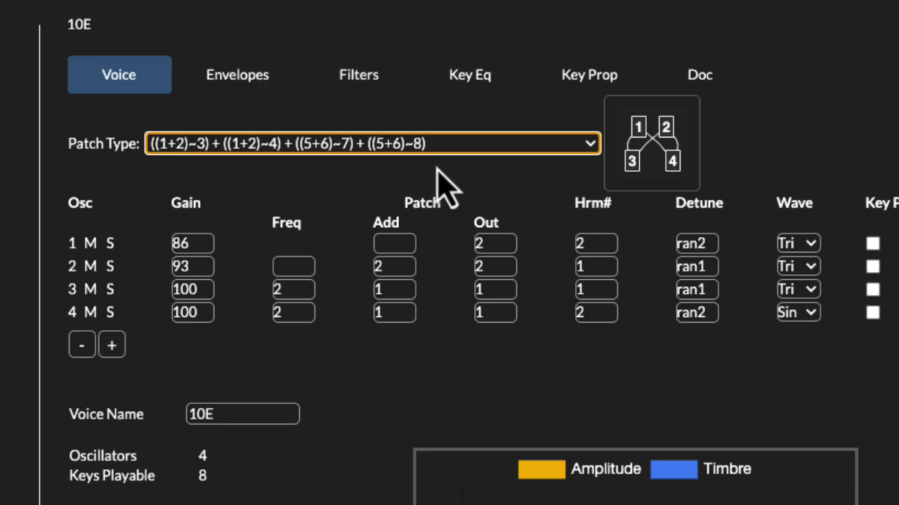
Return the patch type to the purely additive 1 + 2 + 3 + 4 + 5 + 6 + 7 + 8.
left_click(594, 145)
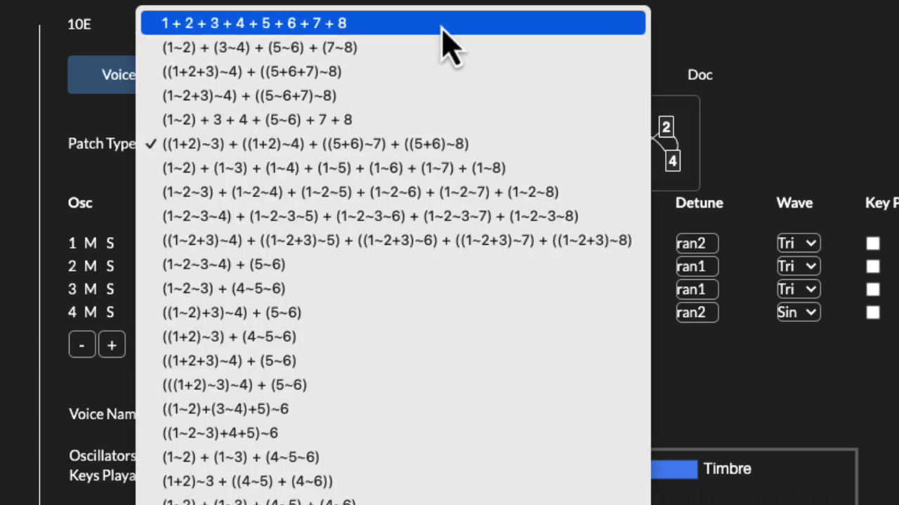
key("Escape")
key("Up")
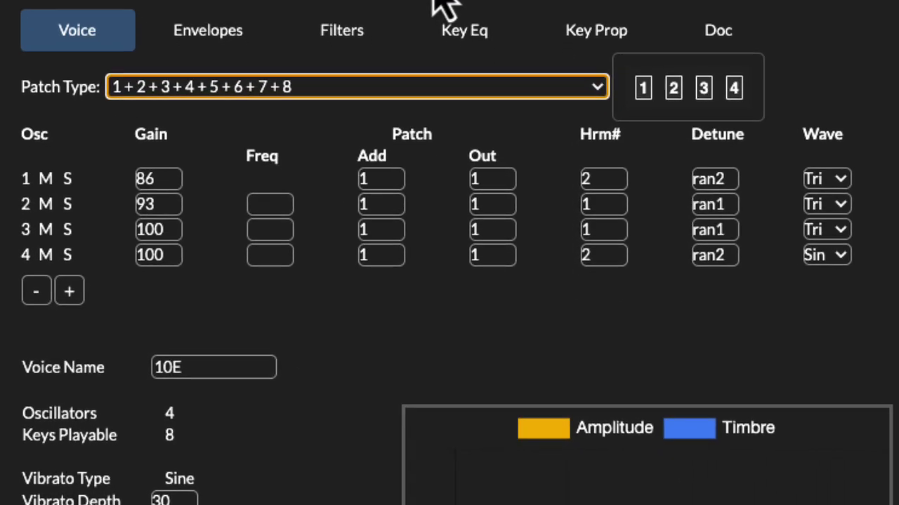
Set the harmonic numbers (Hrm#) of oscillators 1 to 4 to 1, 2, 4 and 8.
double_click(588, 210)
key("BackSpace")
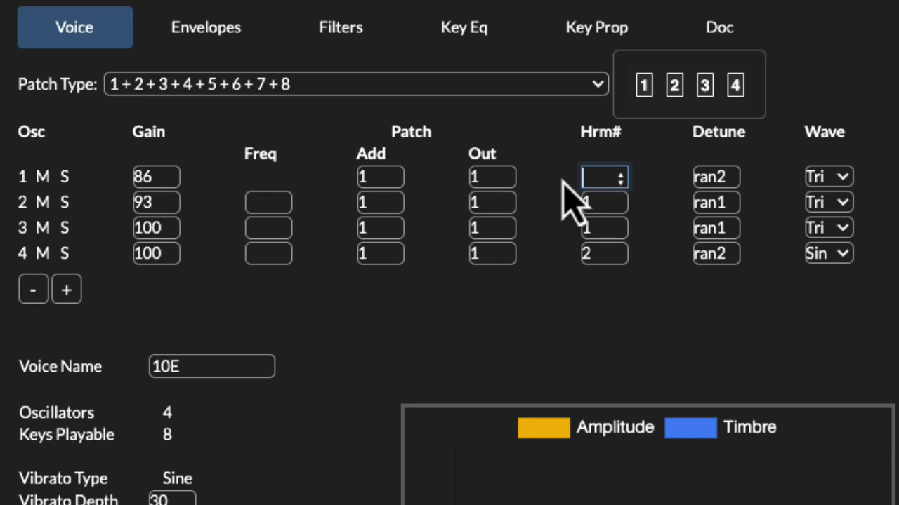
type("1")
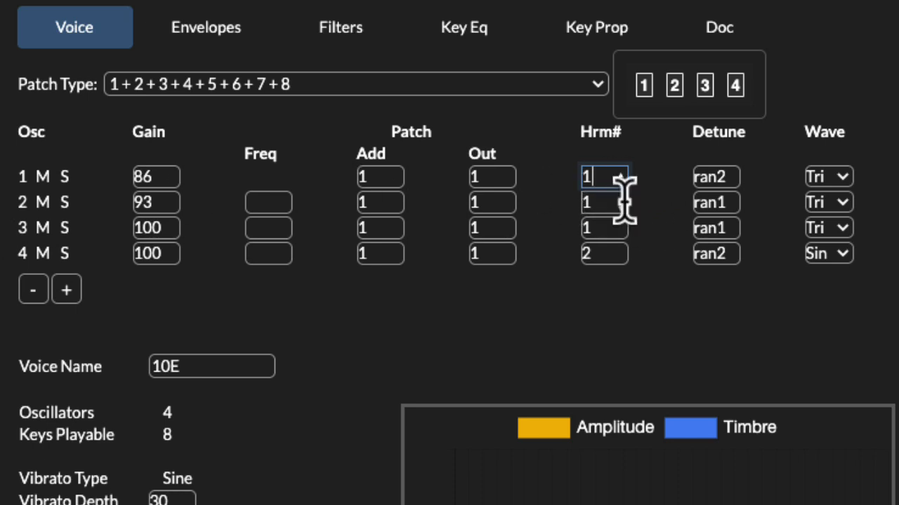
double_click(609, 205)
type("2")
double_click(603, 227)
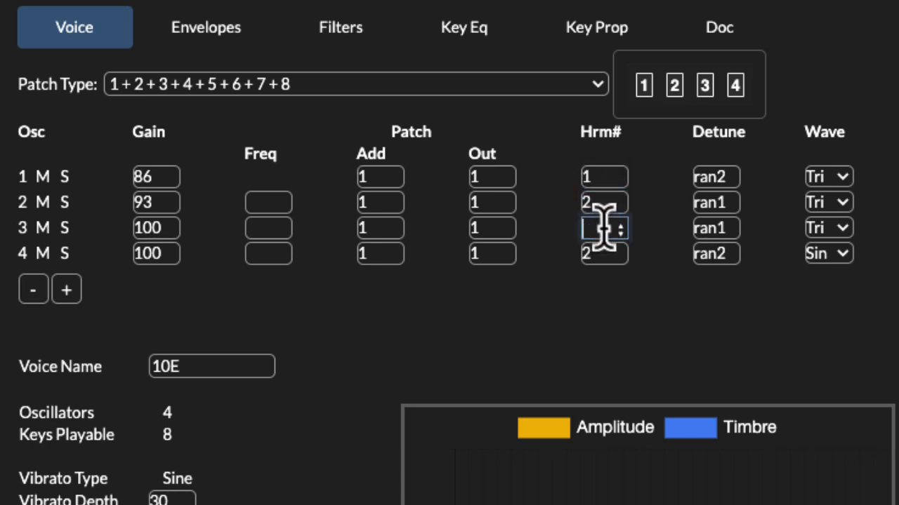
type("4")
scroll(620, 254, "down", 1)
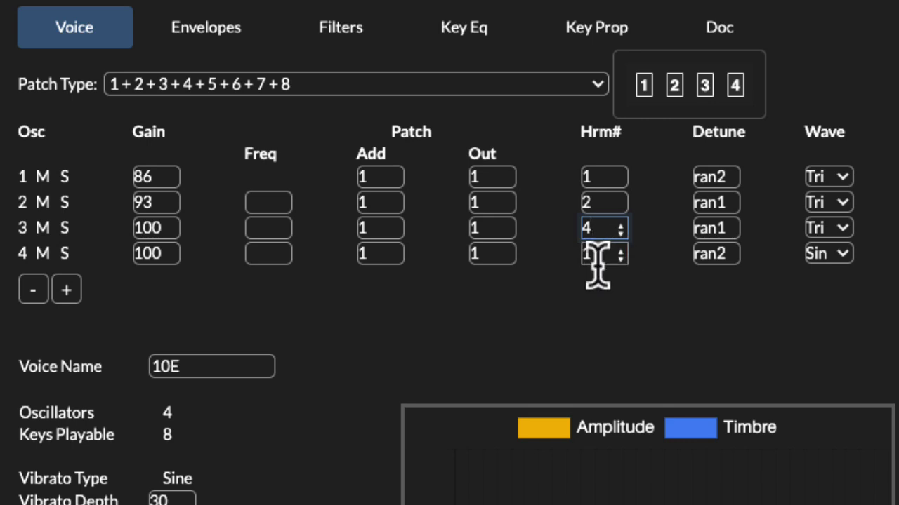
left_click(596, 263)
type("8")
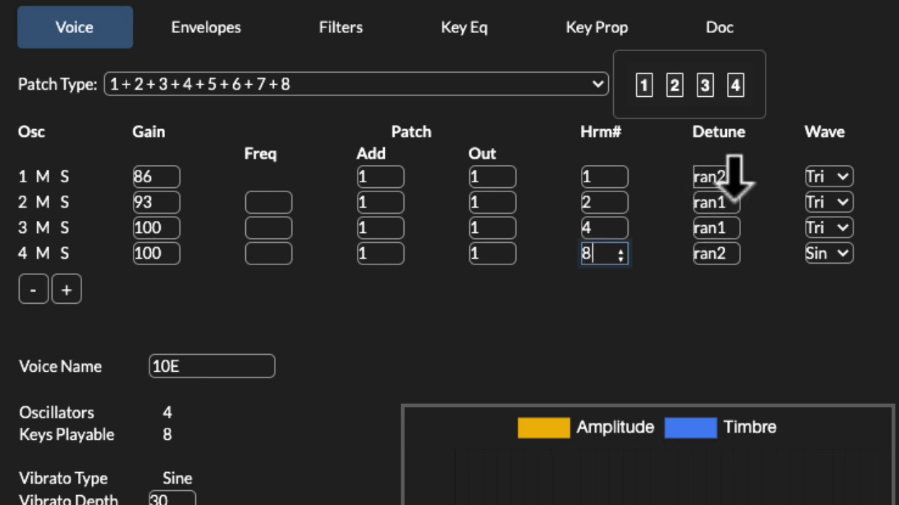
Set the detune of oscillator 1 to 234, oscillator 2 to 81 and oscillator 3 to ran5.
left_click(732, 179)
left_click_drag(734, 179, 718, 175)
double_click(718, 177)
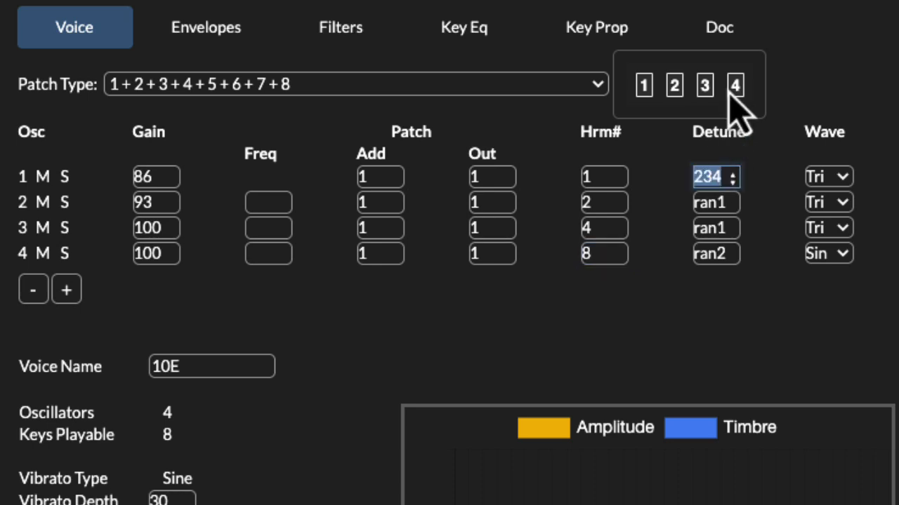
left_click(733, 205)
left_click_drag(734, 208, 734, 240)
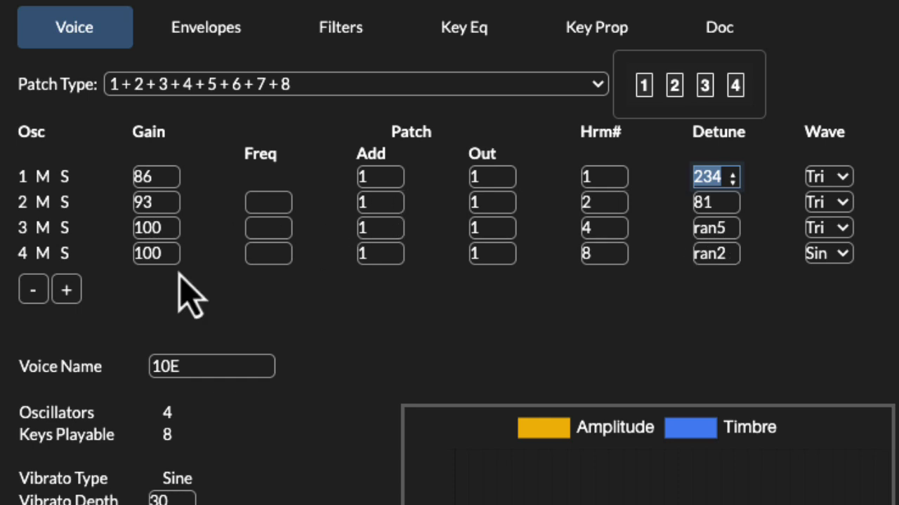
Remove oscillator 4 from the voice.
left_click(35, 290)
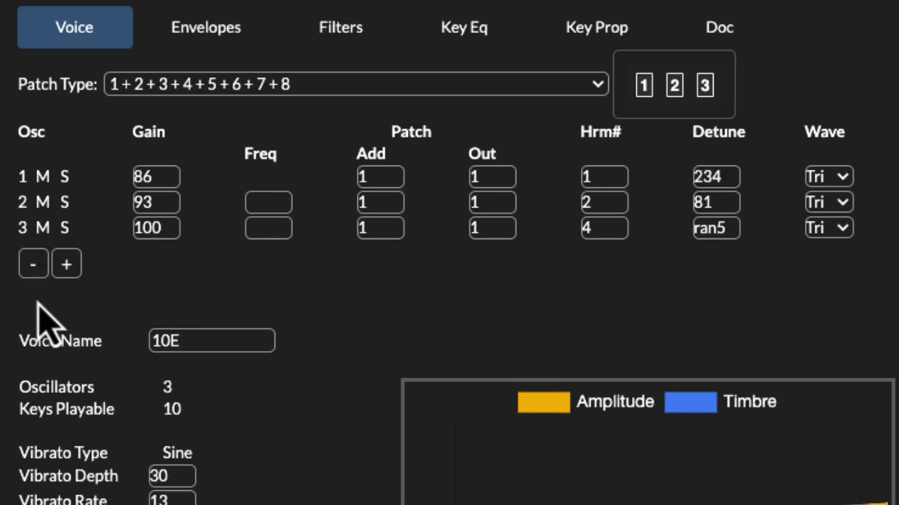
Remove oscillators 3 and 2 so that the voice uses only oscillator 1.
left_click(34, 264)
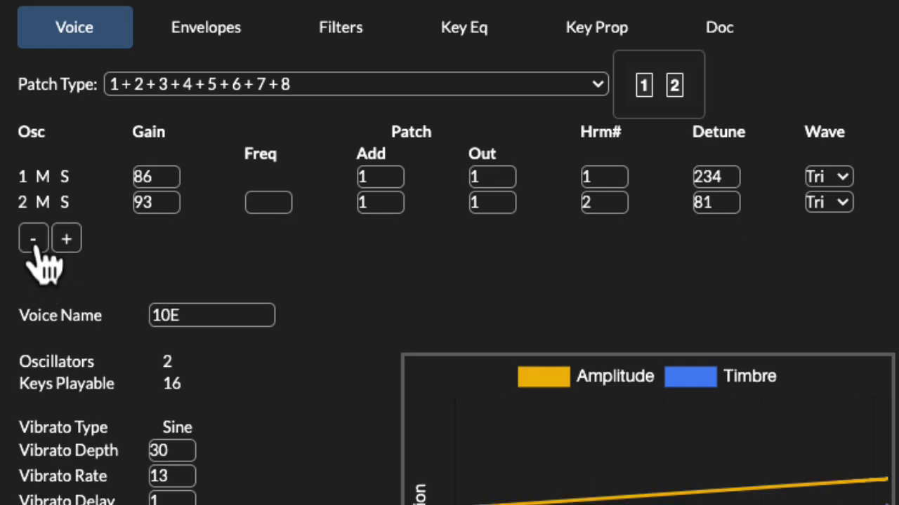
left_click(34, 240)
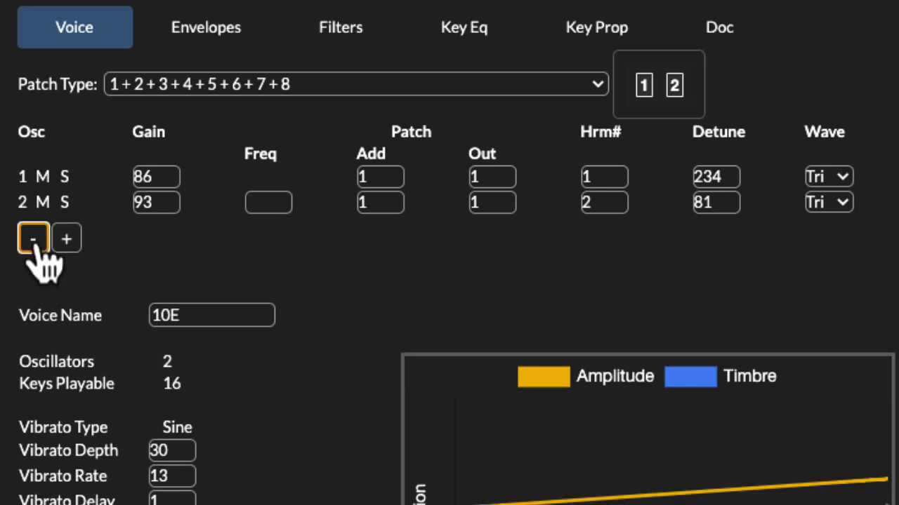
Set the detune of oscillator 1 to 0 and its gain to 100.
double_click(712, 178)
type("0")
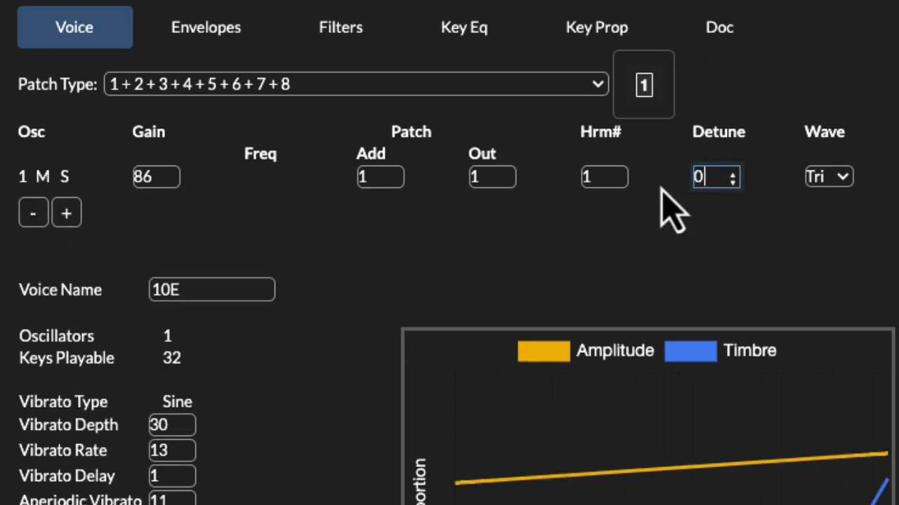
double_click(161, 177)
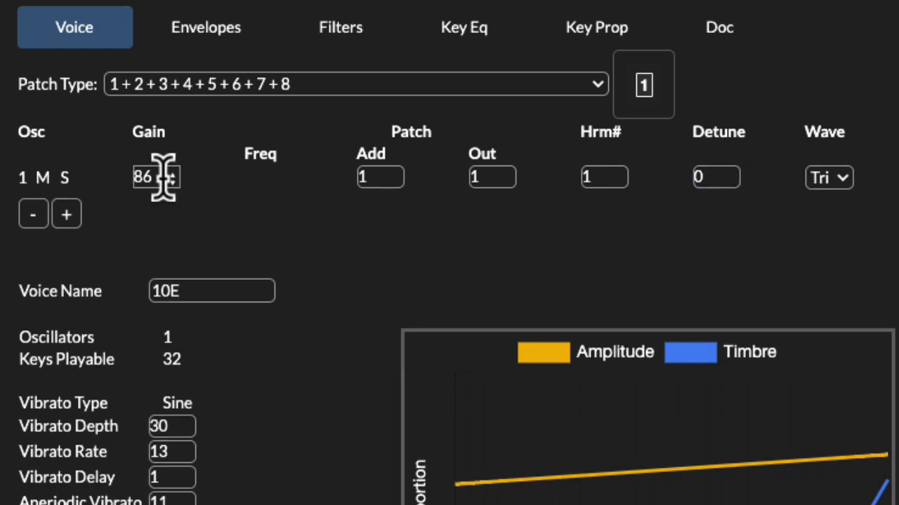
type("100")
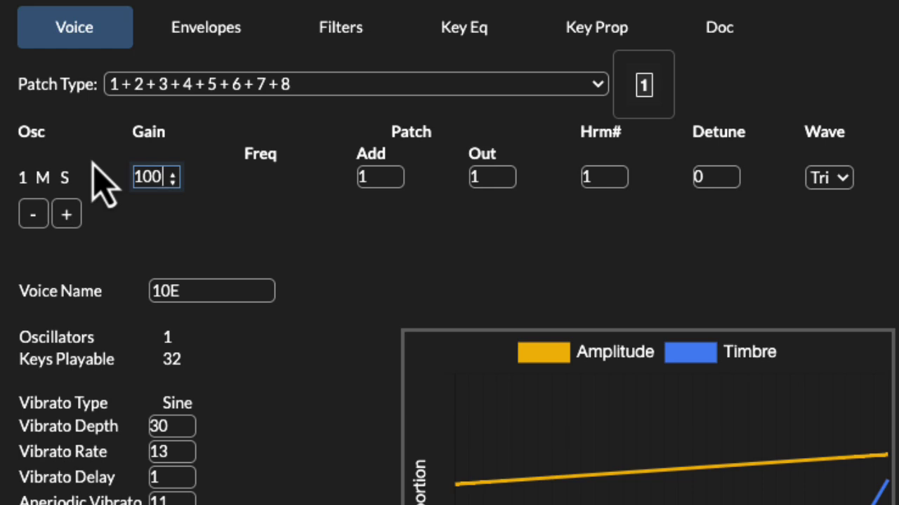
Change the wave of oscillator 1 to Sin for comparison and return it to Tri.
left_click(846, 188)
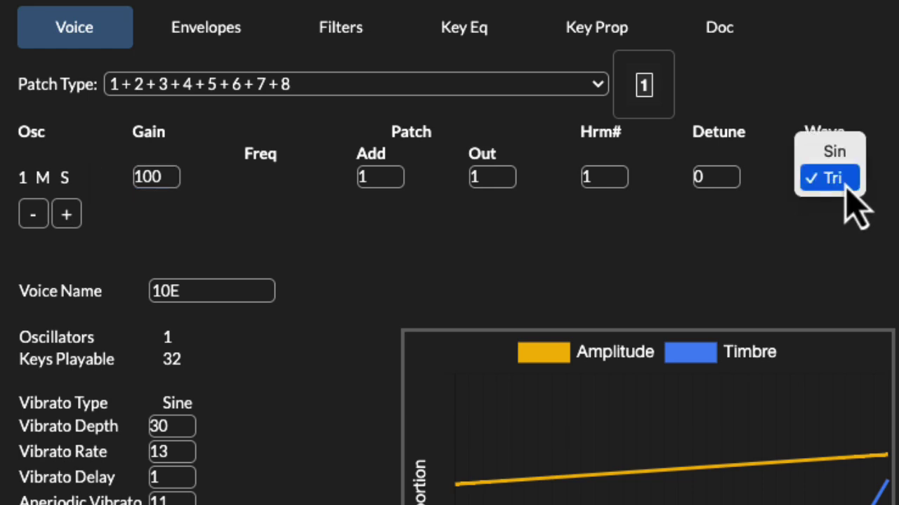
left_click(843, 148)
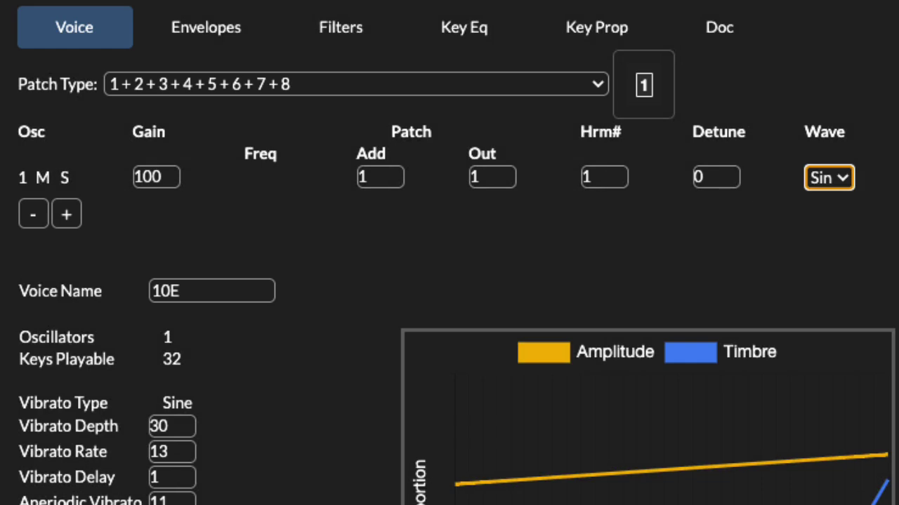
left_click(828, 178)
left_click(841, 203)
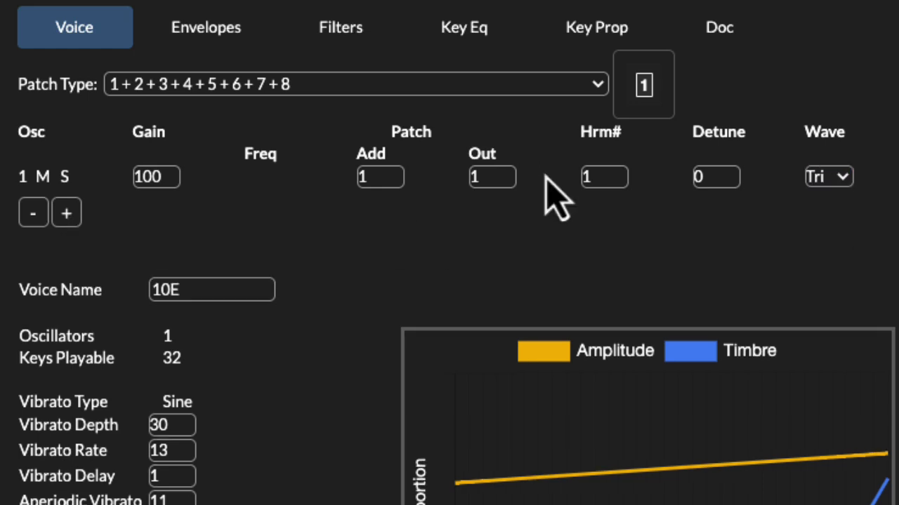
Add a second oscillator and try the harmonic numbers (Hrm#) s6, s7 and s1 on it.
left_click(66, 214)
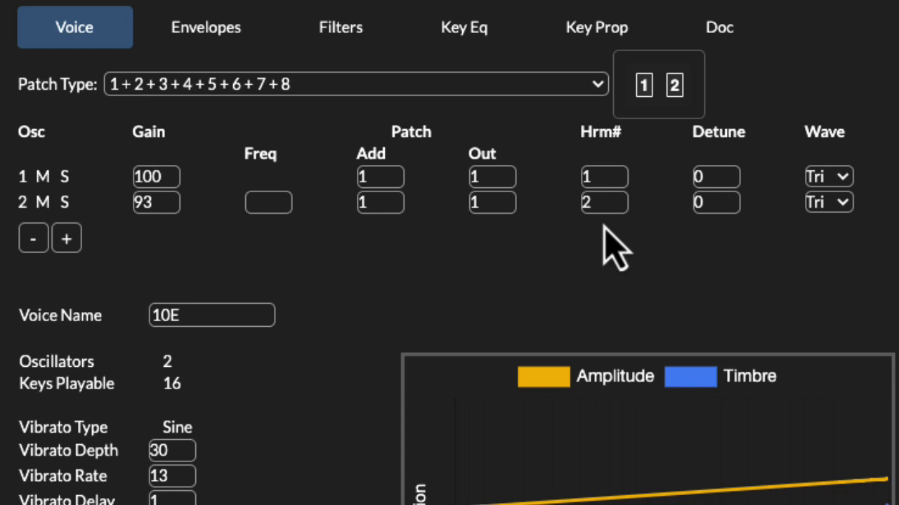
double_click(603, 203)
key("BackSpace")
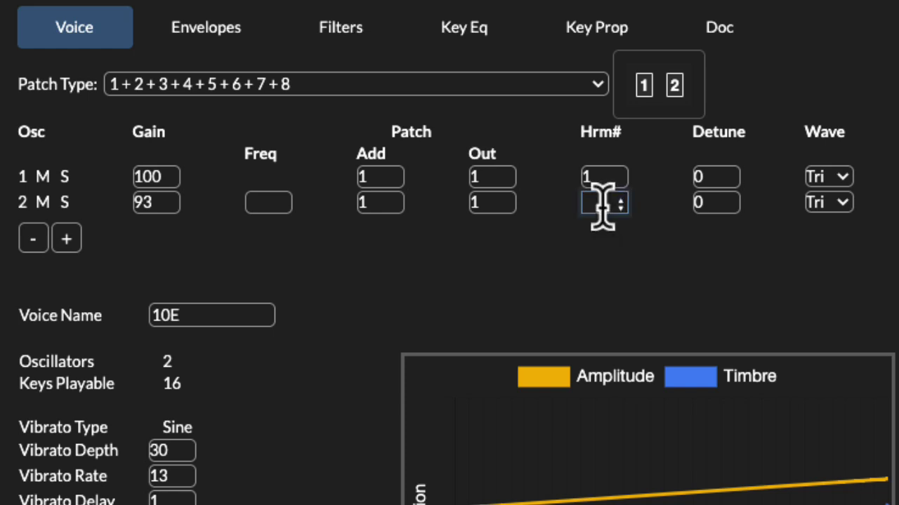
type("s6")
key("Left")
key("BackSpace")
type("s")
key("Delete")
type("7")
key("BackSpace")
type("1")
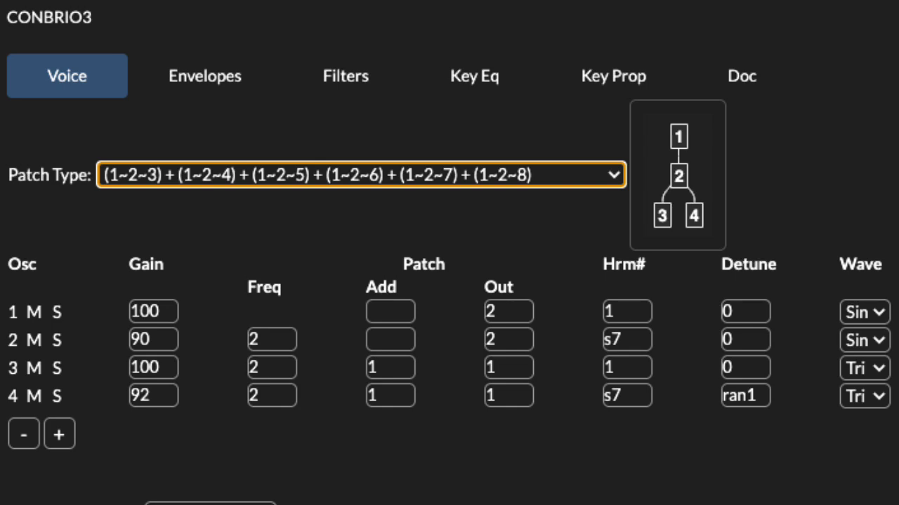
Try the CONBRIO3 patch types beginning with (1~2~3~4) + (1~2~3~5) and with ((1~2+3)~4) + ((1~2+3)~5).
left_click(609, 177)
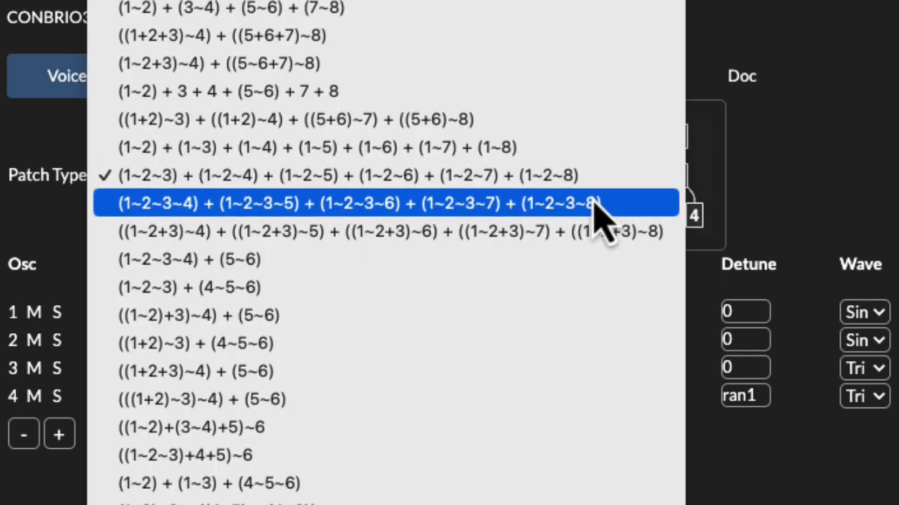
left_click(597, 207)
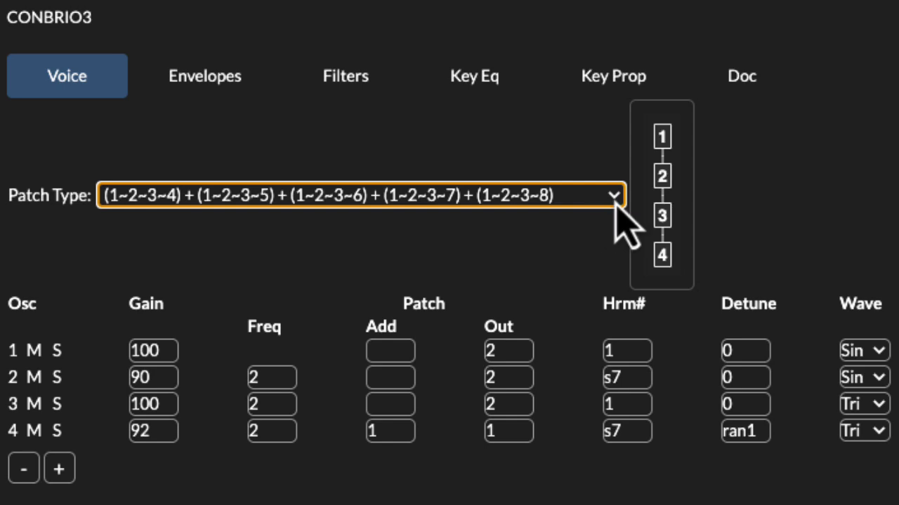
left_click(615, 205)
left_click(611, 251)
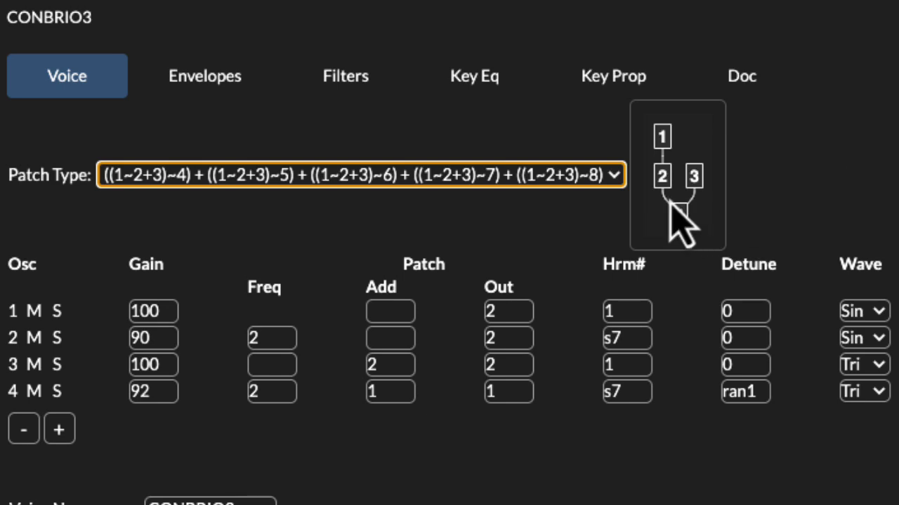
Try the patch type beginning with (1~2) + (1~3) + (1~4), and switch to ((1+2)~3) + ((1+2)~4) + ((5+6)~7) + ((5+6)~8).
left_click(616, 179)
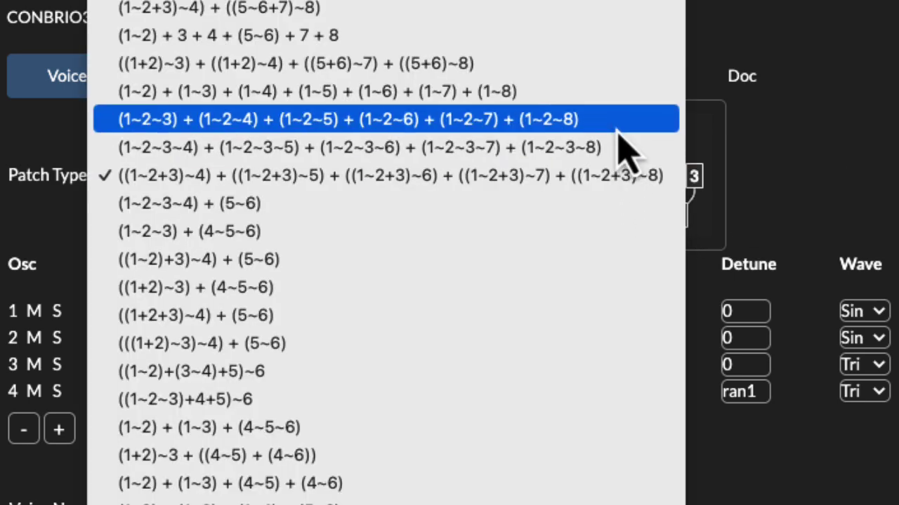
left_click(616, 97)
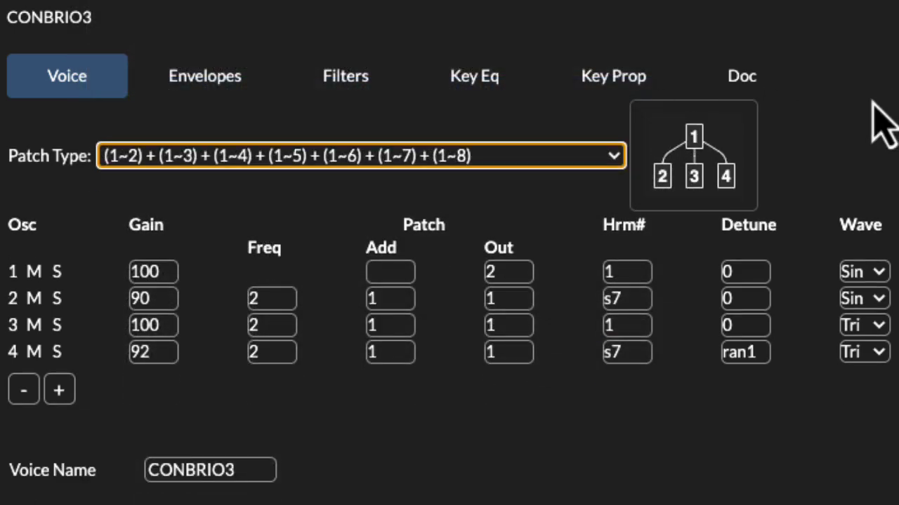
left_click(616, 159)
left_click(614, 137)
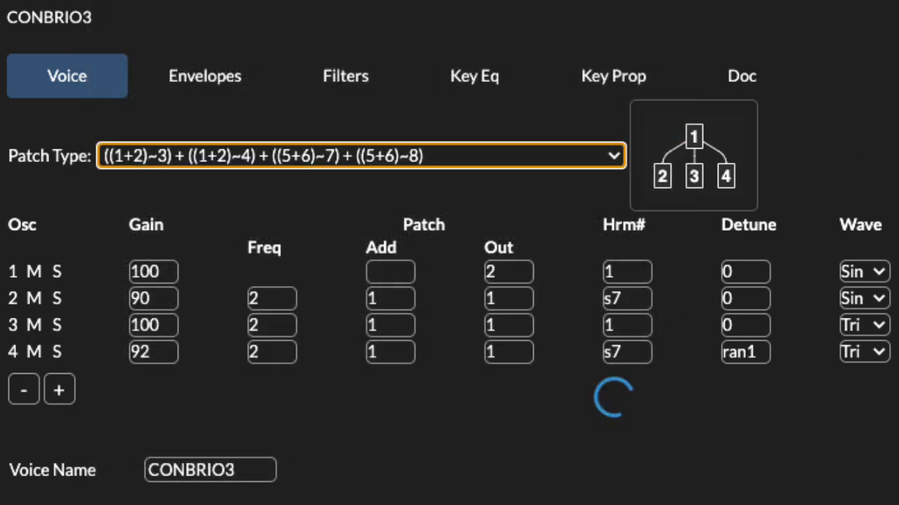